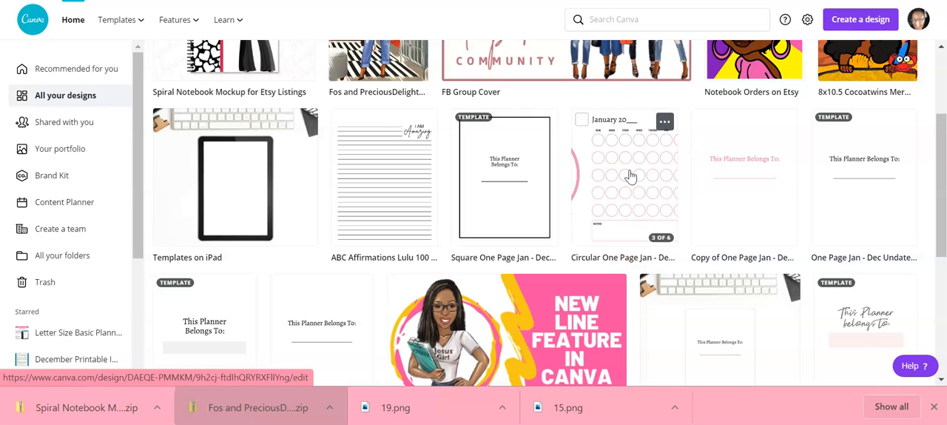
Open the Circular One Page Jan - Dec planner design and look over all its pages in an overview
left_click(629, 176)
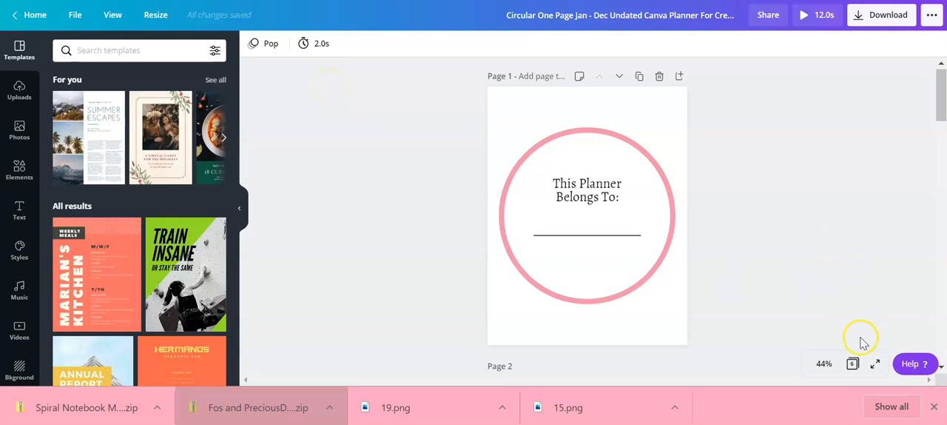
left_click(852, 363)
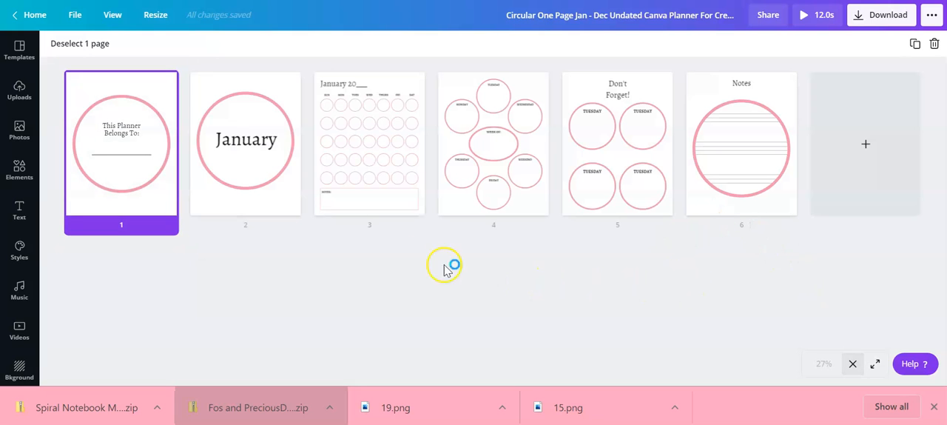
left_click(853, 363)
Apply the Tumble animation to the "This Planner Belongs To" page
left_click(636, 93)
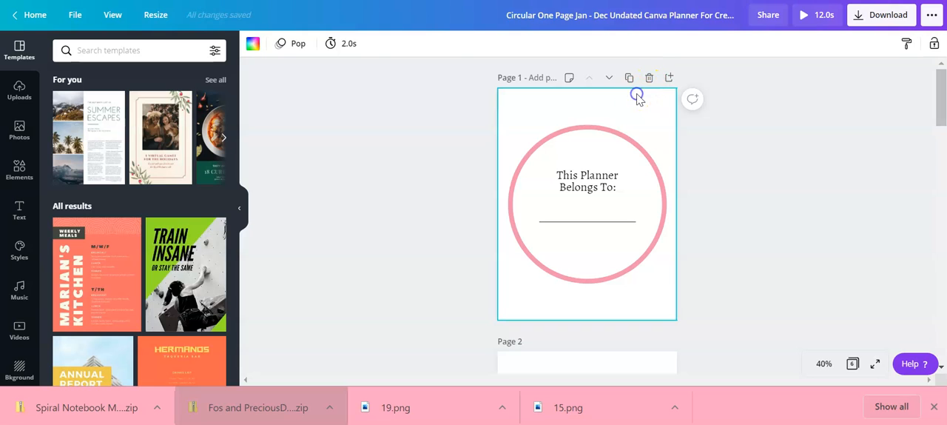
left_click(295, 44)
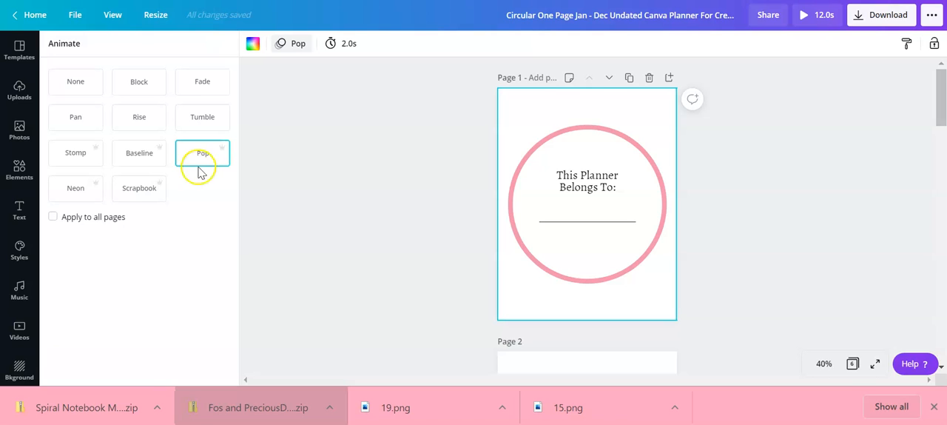
left_click(201, 115)
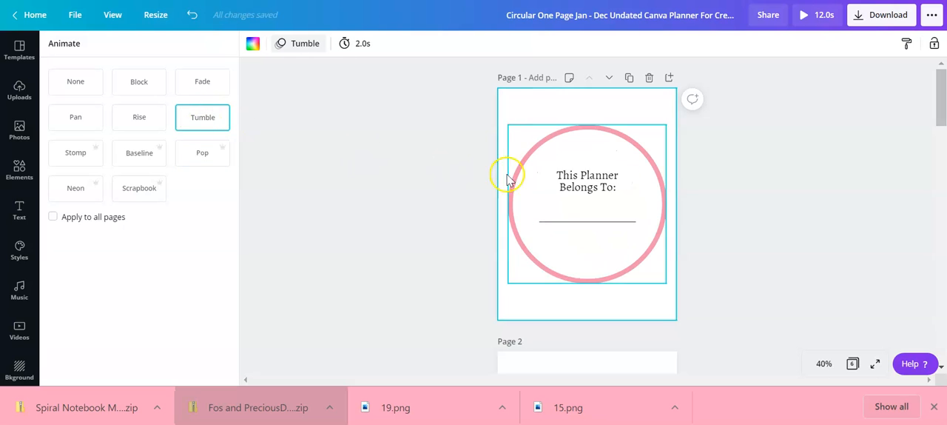
Set page 1's timing to 2.5 seconds and apply its Tumble animation to all pages
left_click(358, 43)
mouse_move(393, 80)
left_mouse_down()
mouse_move(413, 83)
mouse_move(394, 84)
left_mouse_up()
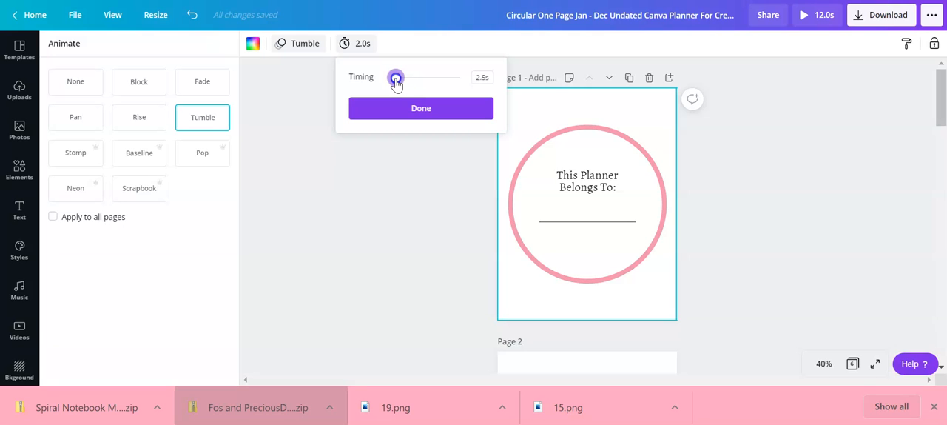
left_click_drag(397, 83, 395, 83)
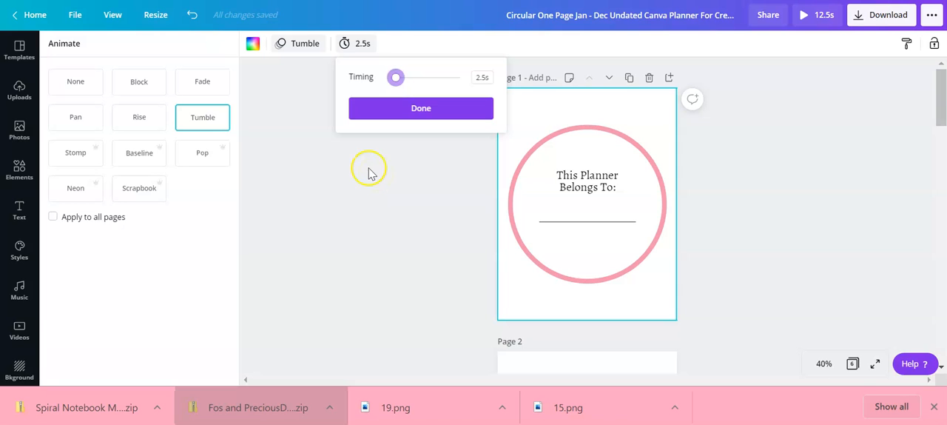
left_click(422, 109)
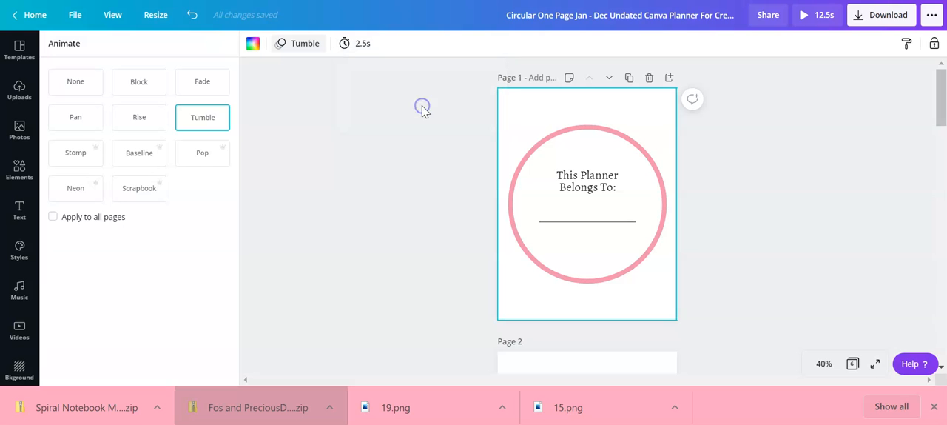
left_click(53, 217)
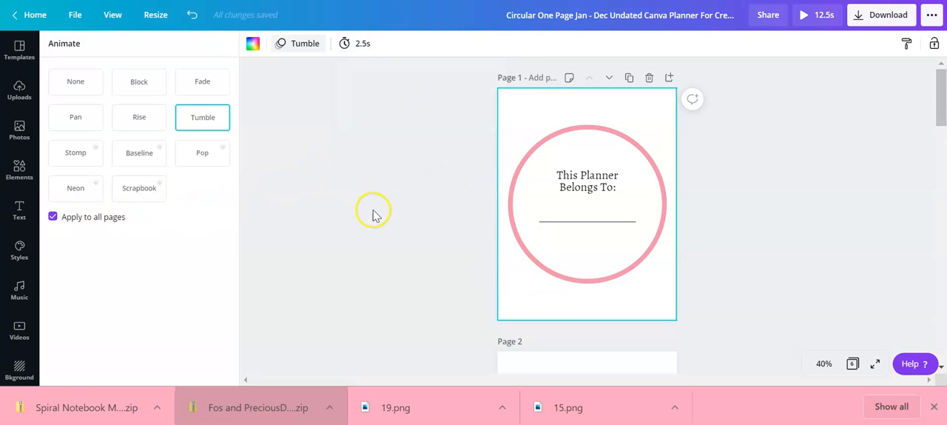
Set the timing of page 2, the January title page, to 2.5 seconds
scroll(549, 212, "down", 2)
left_click(616, 221)
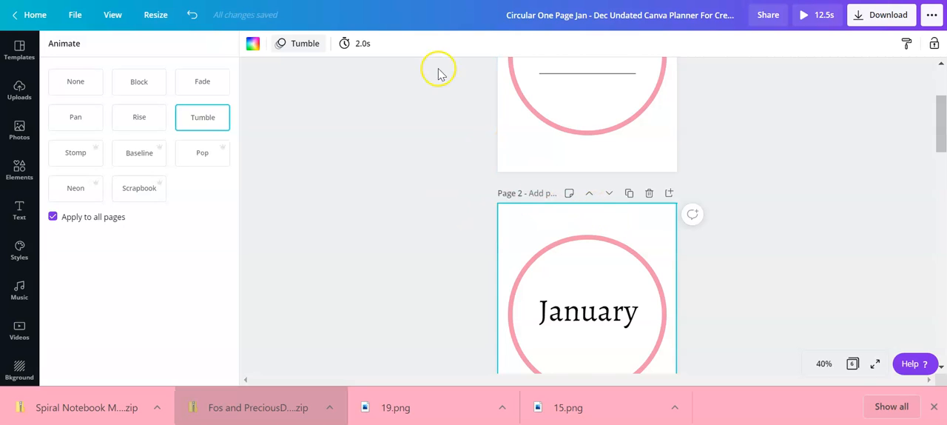
left_click(363, 44)
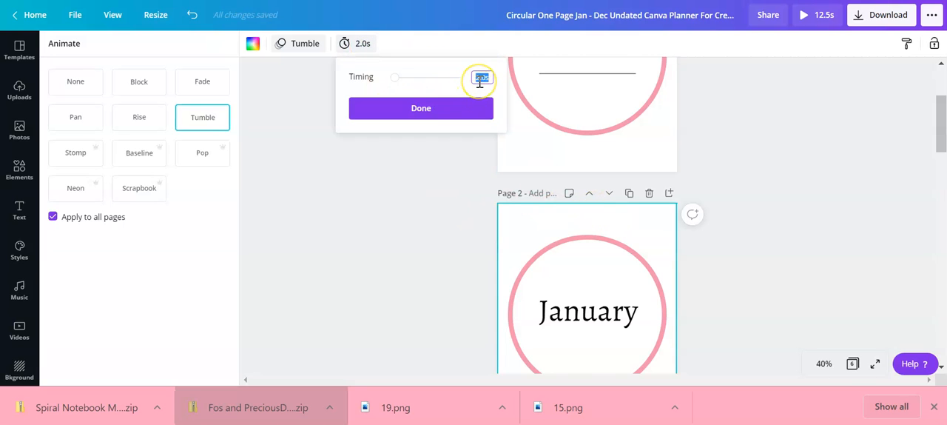
type("2.5")
scroll(628, 258, "down", 2)
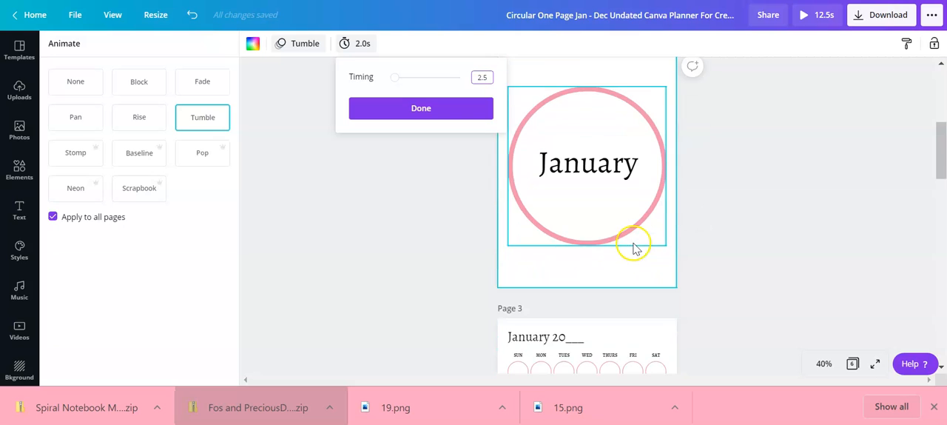
Set the timing of page 3, the January calendar page, to 2.5 seconds
scroll(607, 335, "down", 1)
left_click(626, 262)
left_click(352, 46)
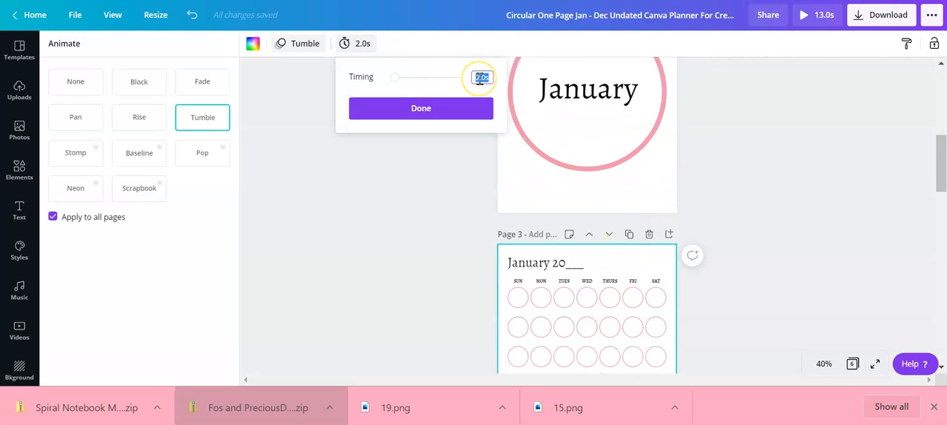
type("2.5")
left_click(790, 155)
Change the January calendar page's timing to 2 seconds
scroll(791, 159, "down", 3)
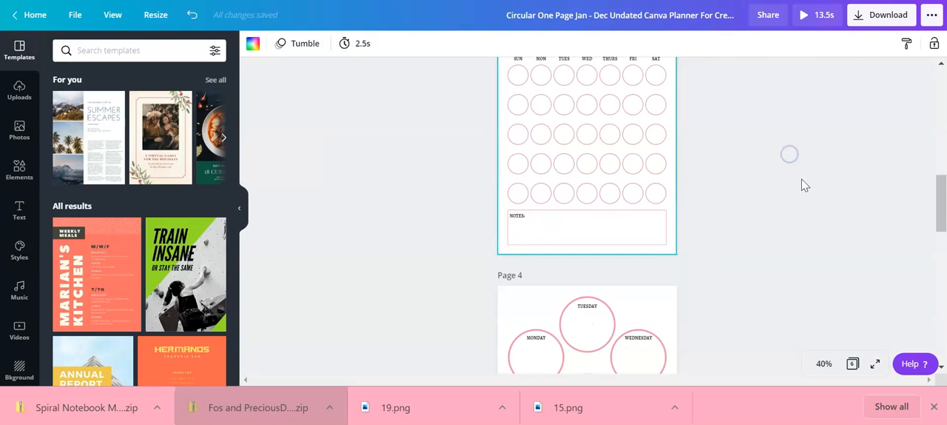
left_click(634, 163)
left_click(670, 112)
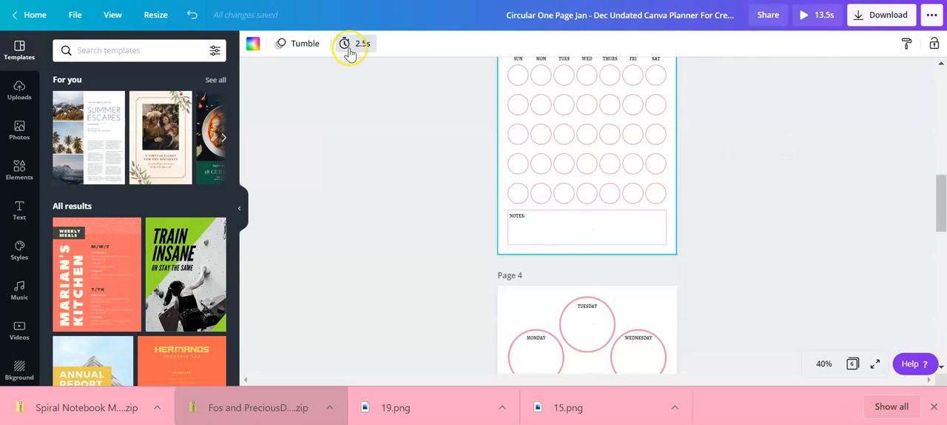
left_click(347, 46)
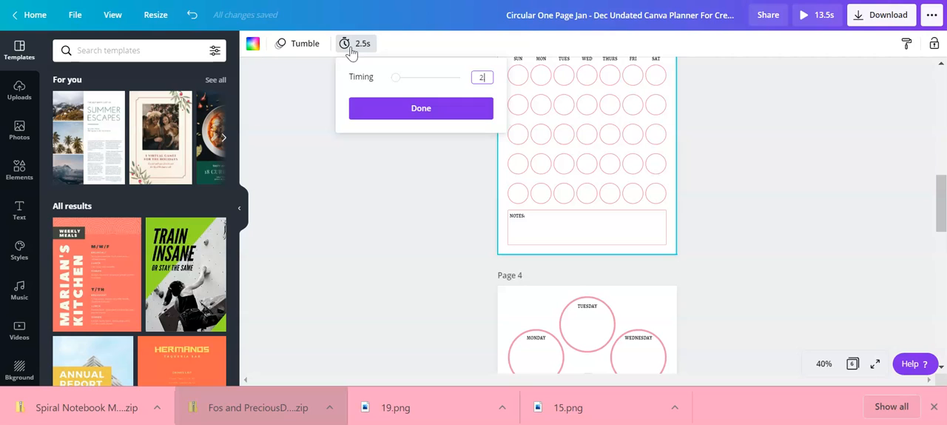
type("2.")
left_click(435, 112)
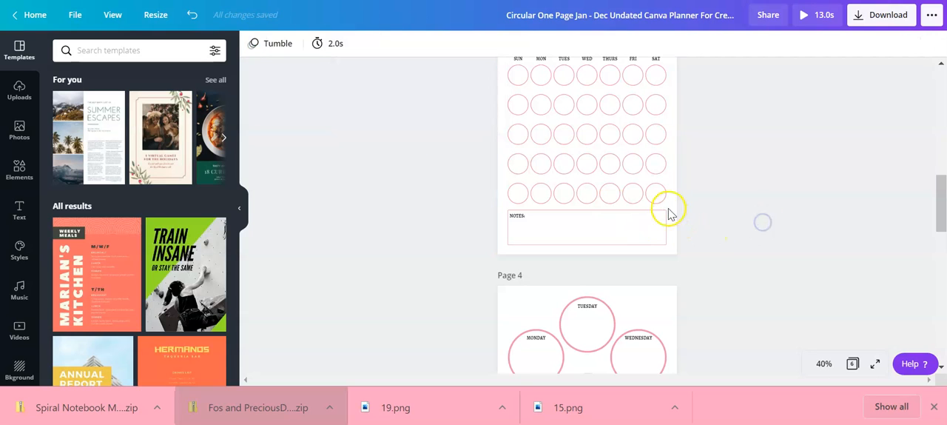
Set the January calendar page's timing back to 2.5 seconds
left_click(359, 46)
type("2.5")
left_click(748, 146)
Set the timing of page 4, the weekly circles page, to 2.5 seconds
scroll(748, 146, "down", 3)
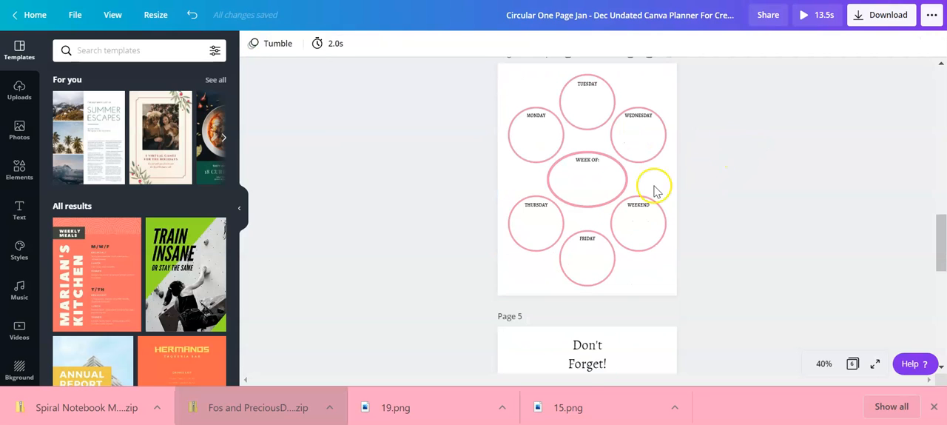
left_click(654, 191)
left_click(348, 45)
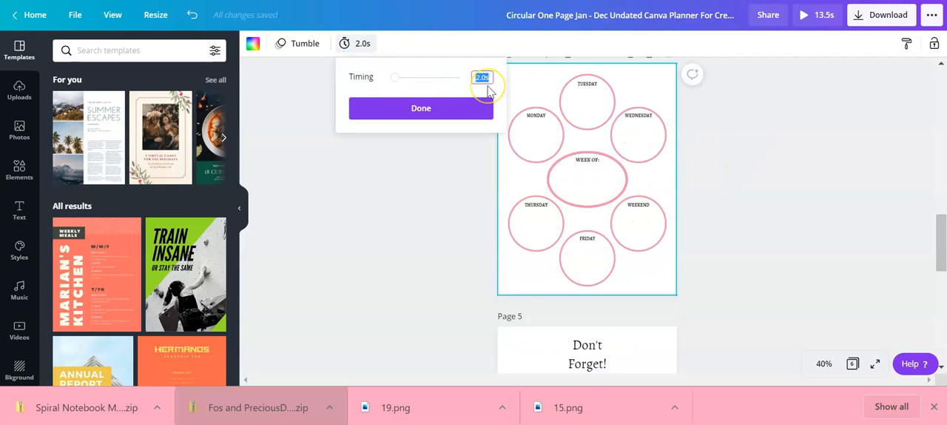
type("2.5")
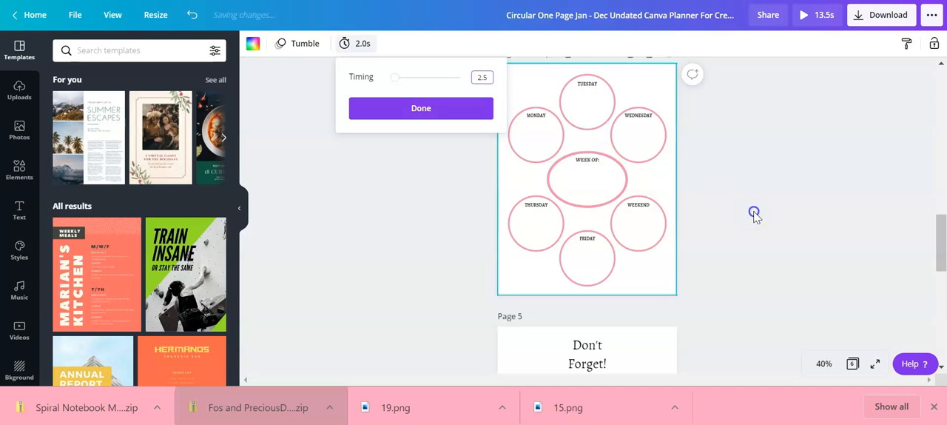
left_click(755, 211)
Set the timing of page 5, the "Don't Forget!" page, to 2.5 seconds
scroll(755, 211, "down", 5)
left_click(664, 123)
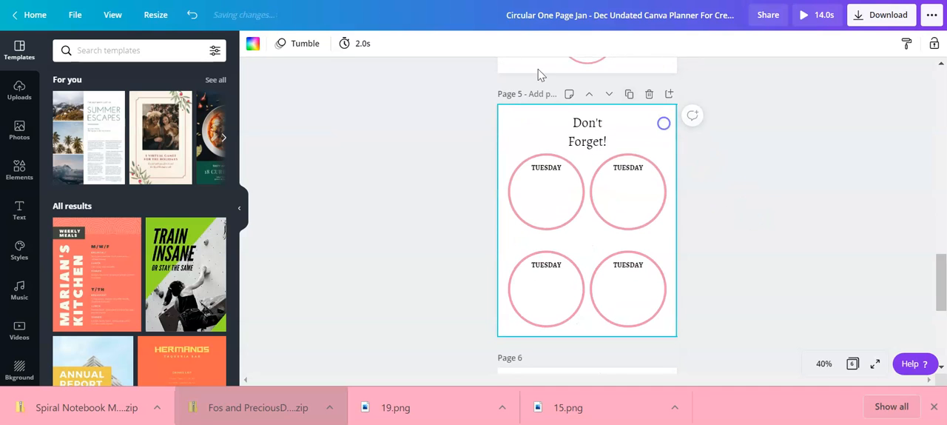
left_click(359, 46)
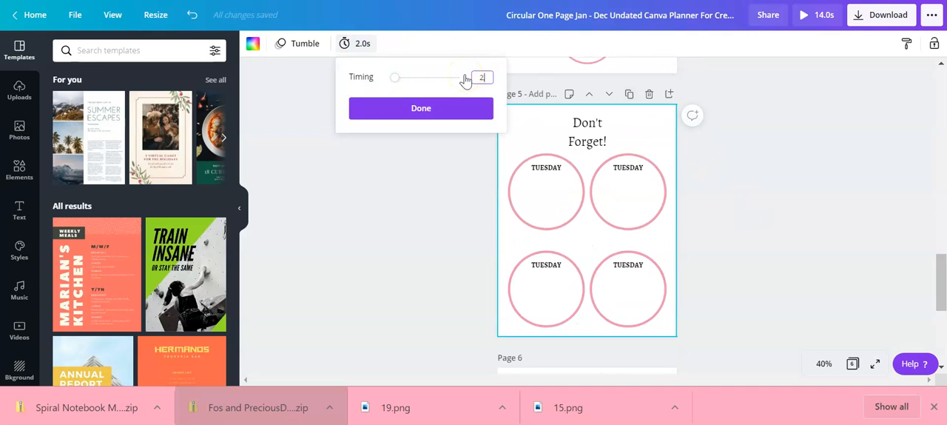
type("2.5")
left_click(418, 109)
Set the timing of page 6, the Notes page, to 2.5 seconds
scroll(620, 233, "down", 3)
left_click(657, 161)
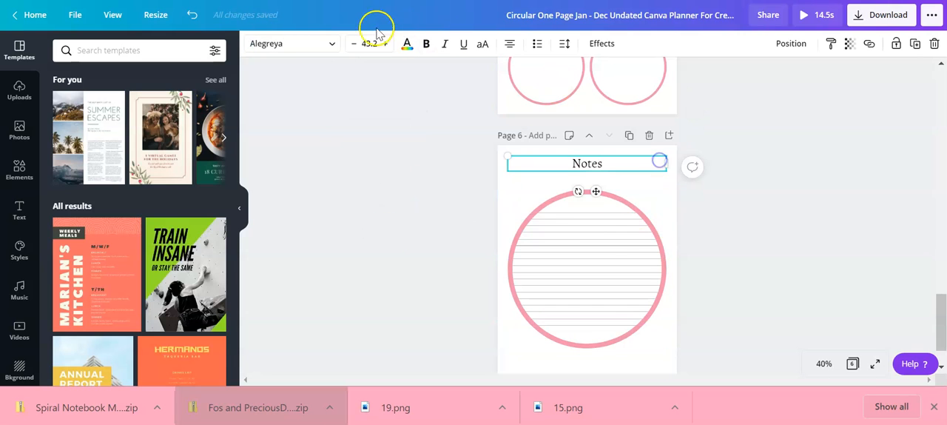
left_click(642, 194)
left_click(657, 186)
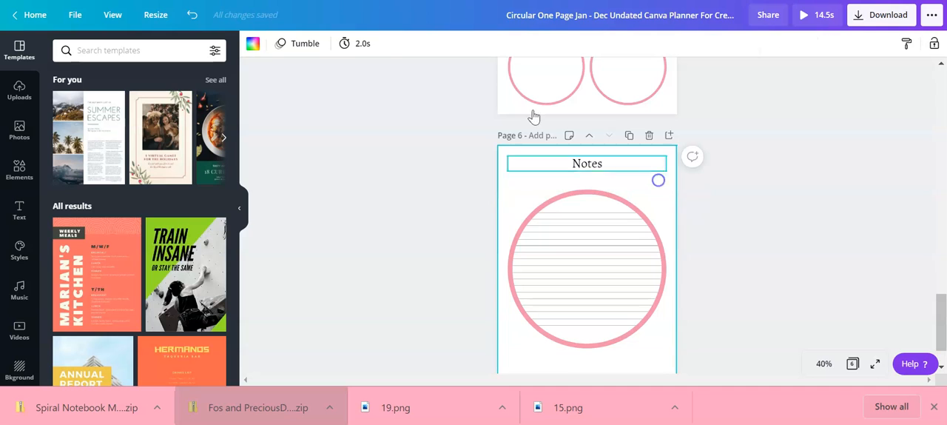
left_click(344, 43)
type("2.5")
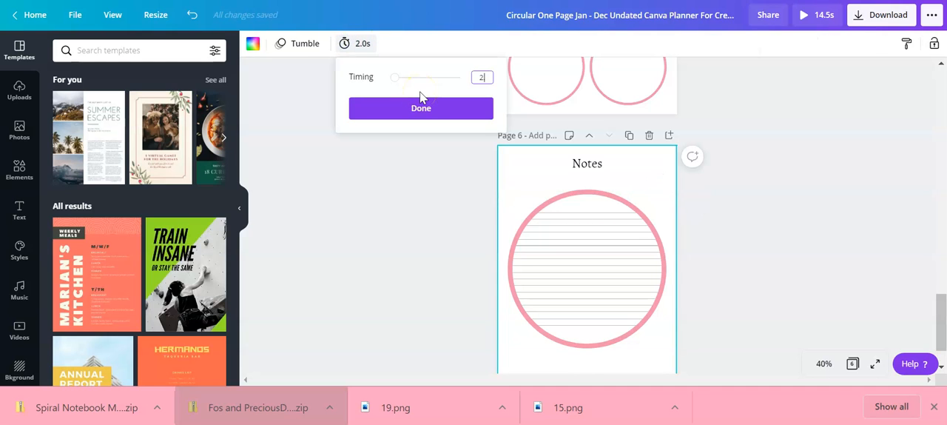
left_click(777, 226)
Check the animation and timing of the pages from the Notes page back up to page 1
scroll(788, 230, "up", 1)
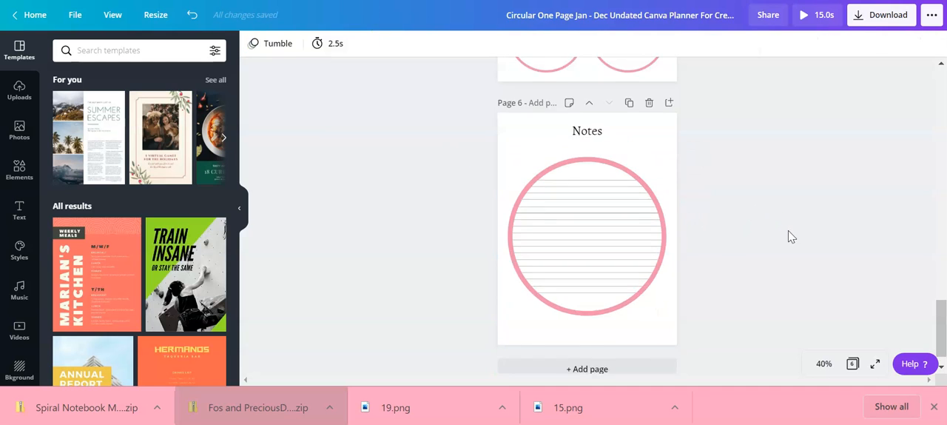
left_click(649, 183)
left_click(656, 205)
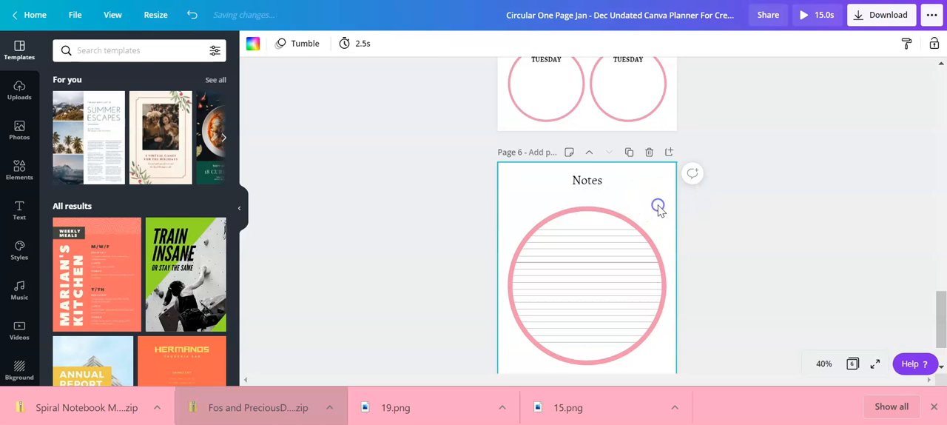
scroll(695, 196, "up", 3)
scroll(729, 161, "up", 3)
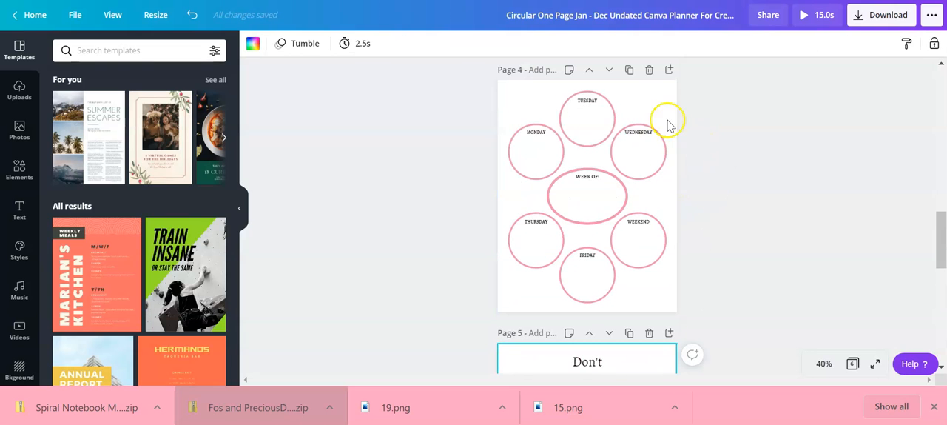
scroll(662, 93, "up", 3)
scroll(666, 92, "up", 1)
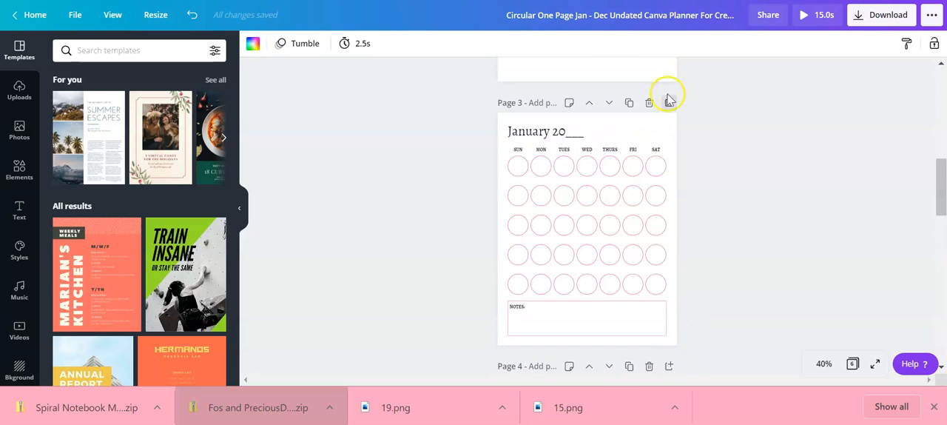
scroll(718, 141, "up", 3)
left_click(665, 93)
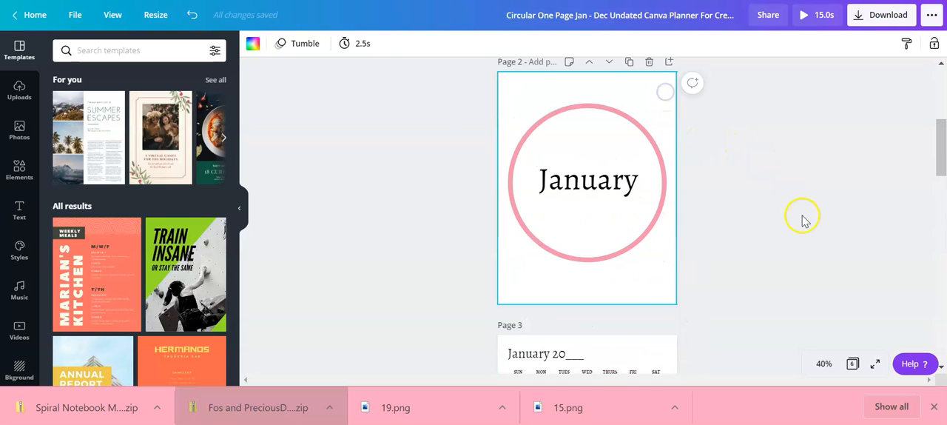
scroll(803, 221, "up", 3)
scroll(686, 76, "up", 1)
left_click(668, 97)
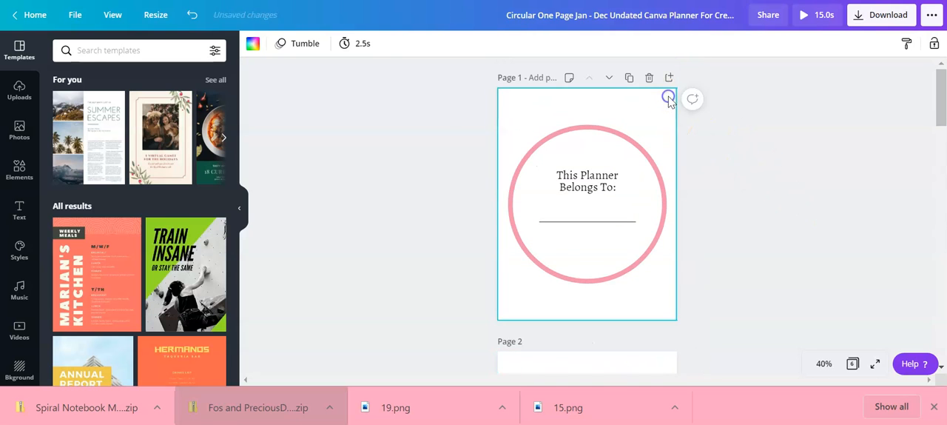
Rename the design by adding "Updated" in front of its existing title
left_click(508, 9)
type("Updated")
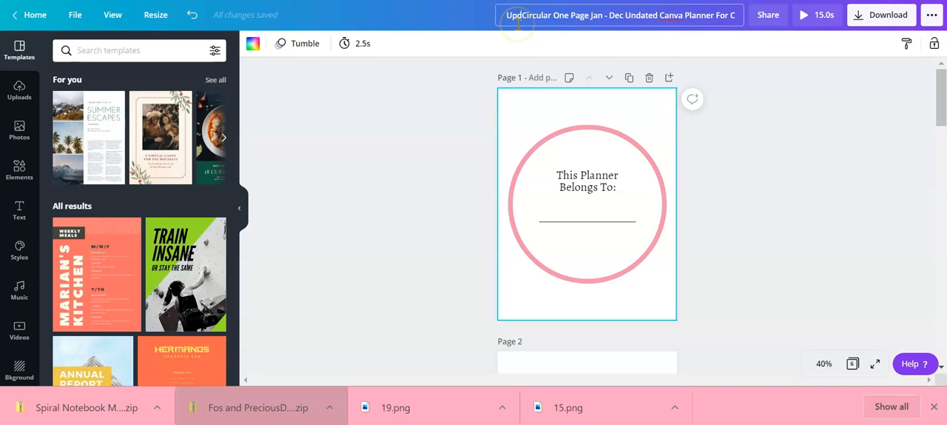
left_click(783, 111)
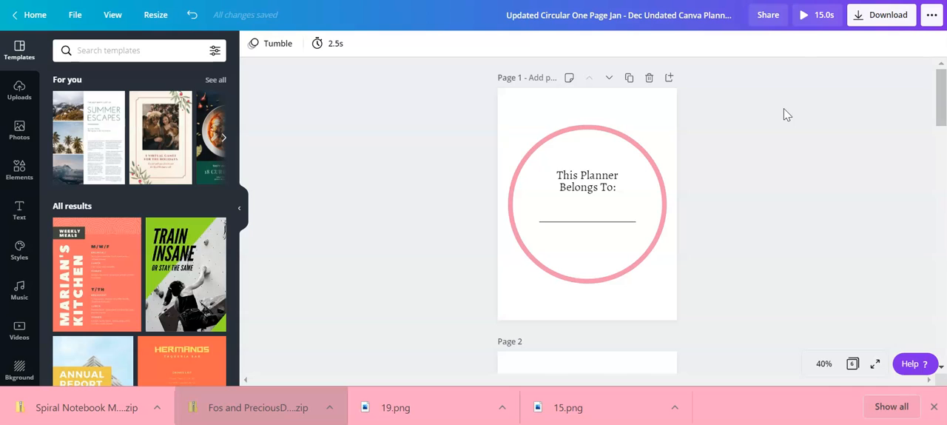
left_click(788, 120)
Preview the animated planner, keep MP4 Video and all six pages as the download settings, and download it
left_click(888, 16)
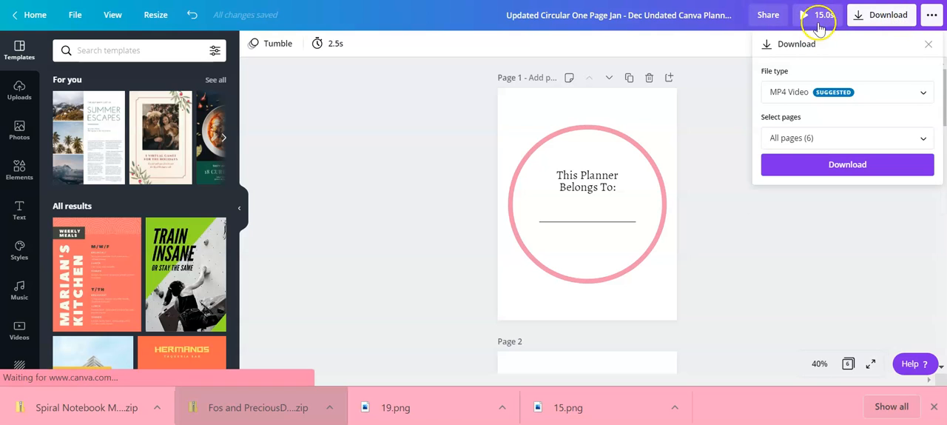
left_click(800, 250)
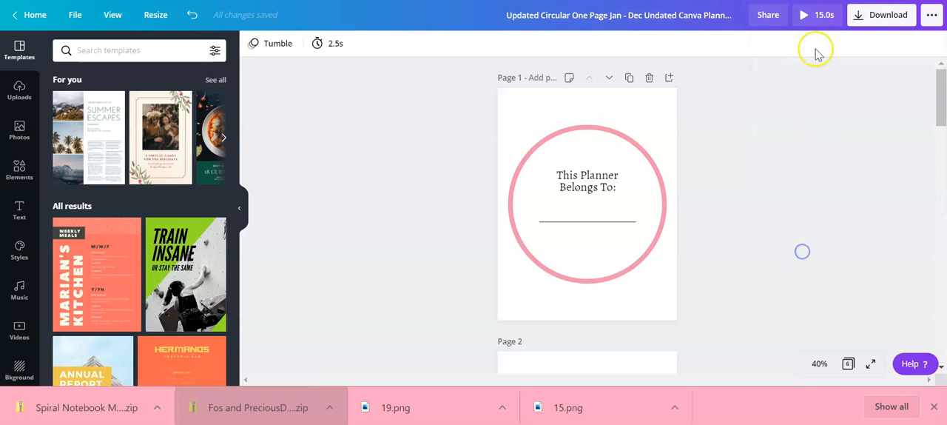
left_click(812, 20)
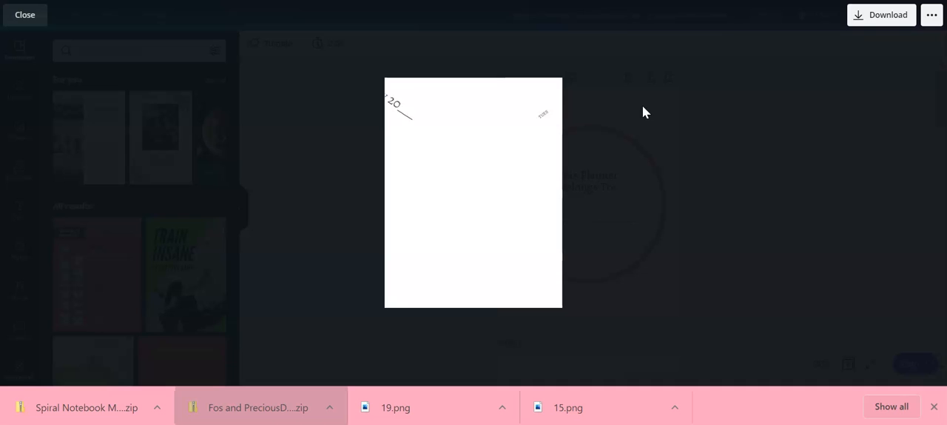
left_click(875, 14)
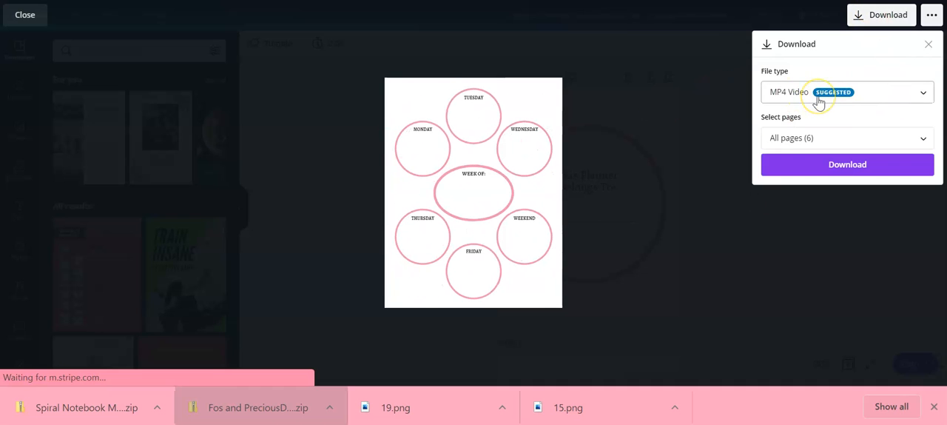
left_click(846, 166)
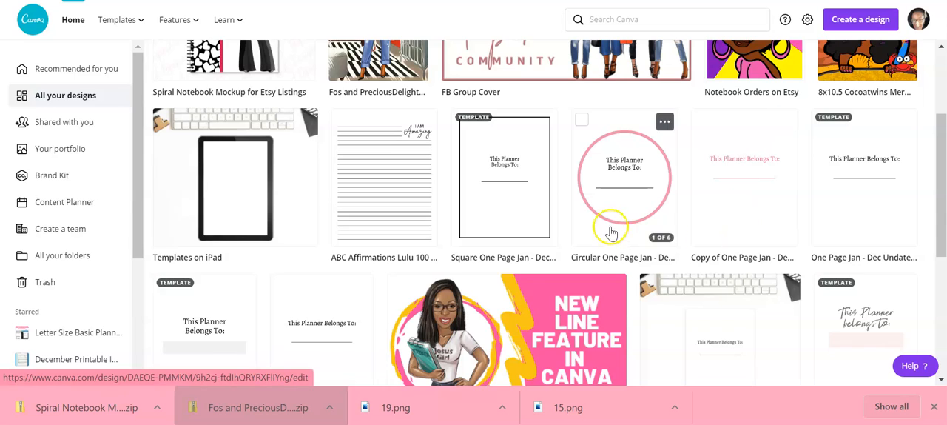
Open the "Templates on iPad" design from all designs and add a blank page after its last page
scroll(562, 230, "up", 2)
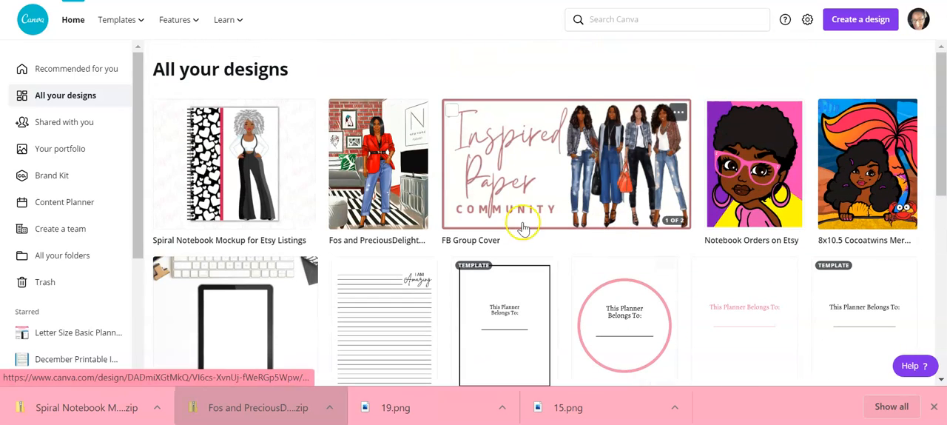
scroll(459, 204, "down", 3)
left_click(249, 107)
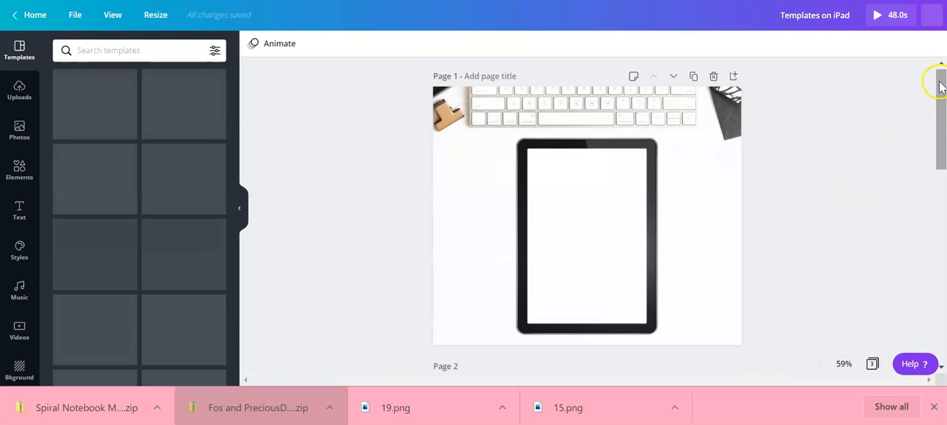
left_click_drag(941, 96, 936, 287)
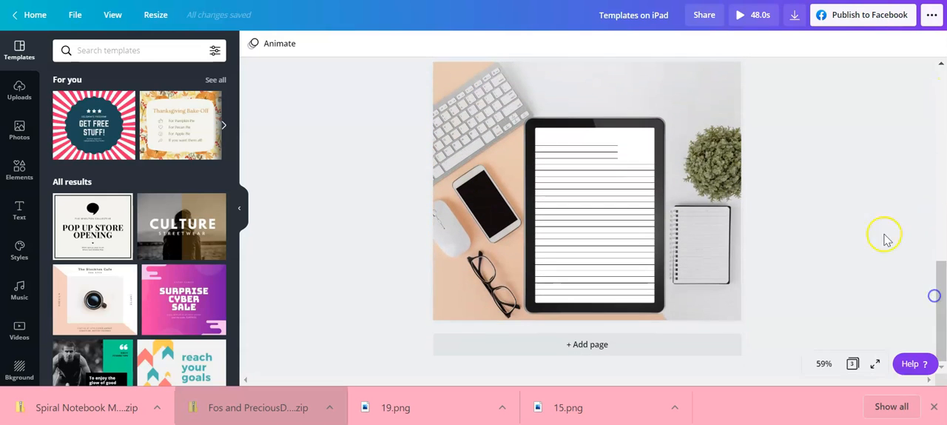
left_click(633, 343)
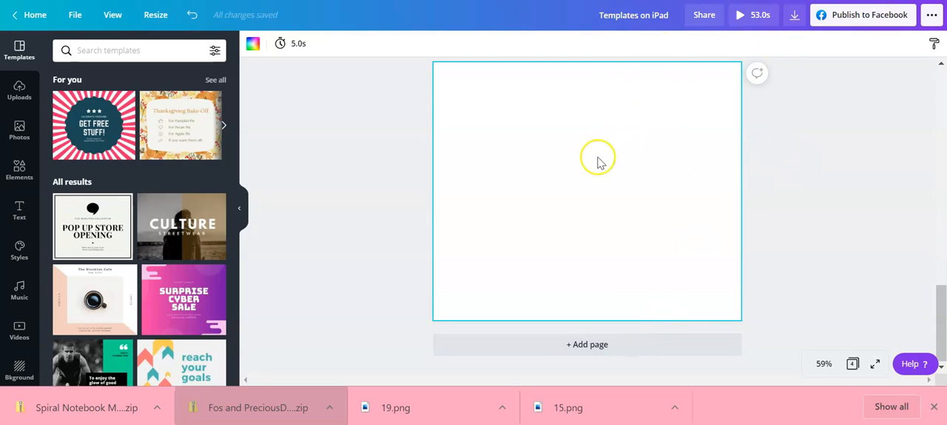
left_click(156, 16)
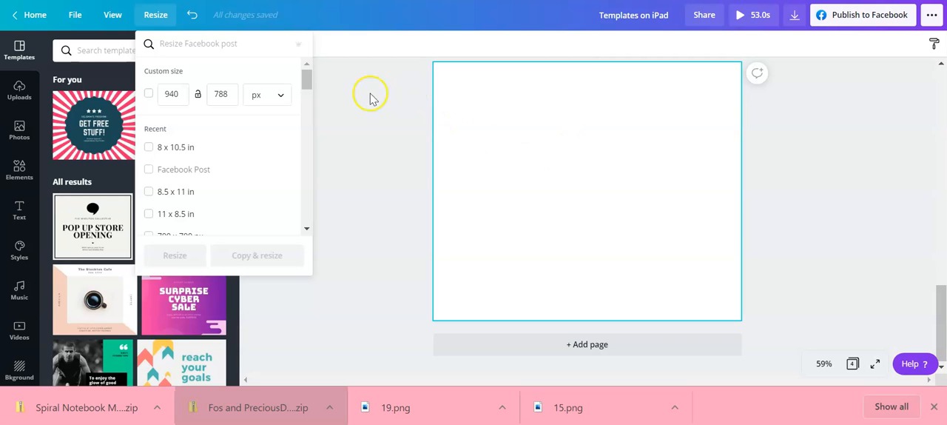
left_click(355, 135)
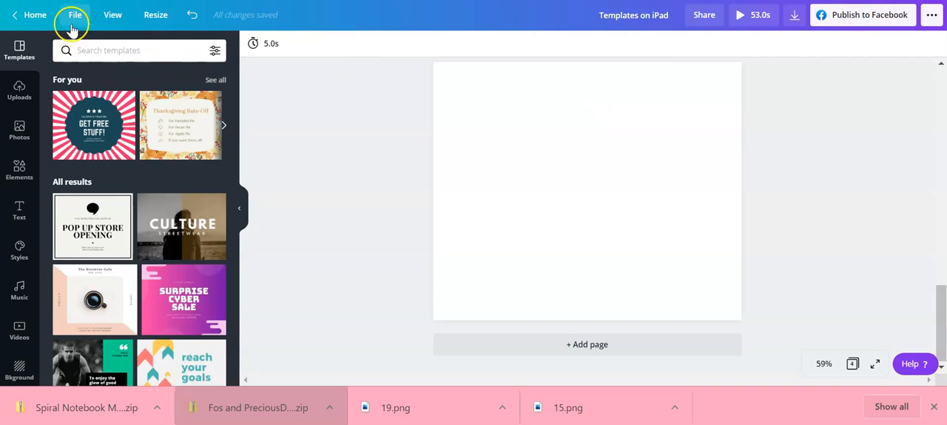
Search the photo library for "pink desk" and browse the results for a background
left_click(19, 132)
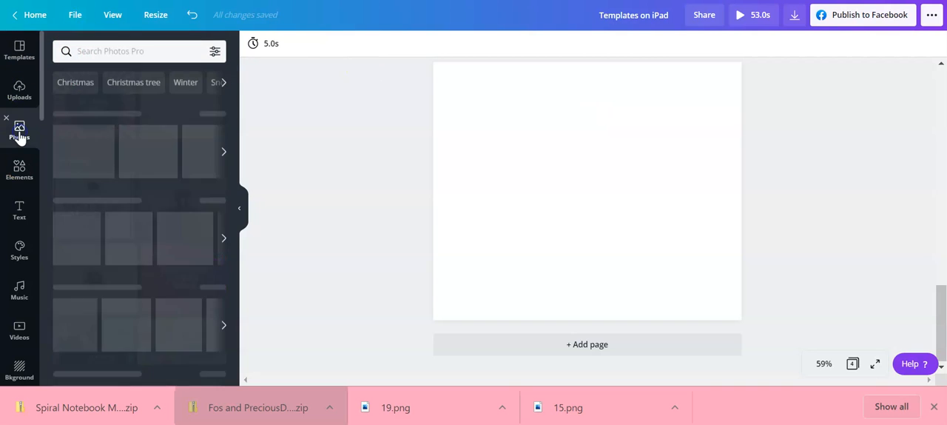
left_click(115, 48)
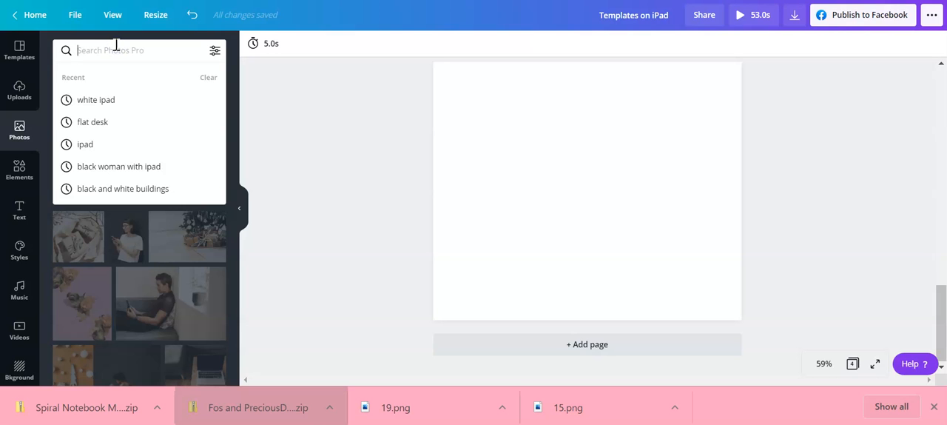
type("pink desk")
key("Return")
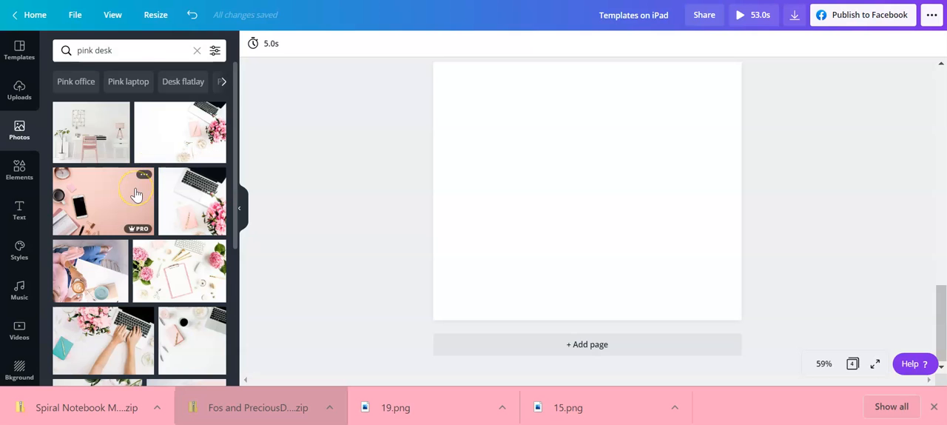
scroll(136, 193, "down", 1)
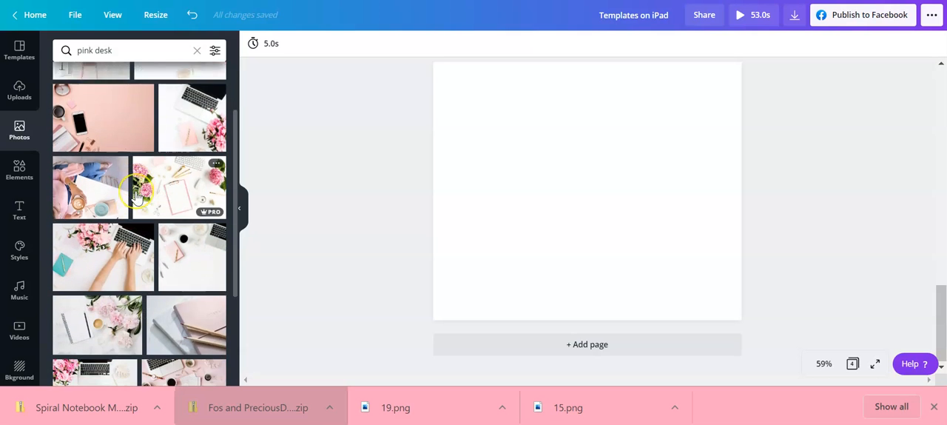
scroll(135, 194, "down", 3)
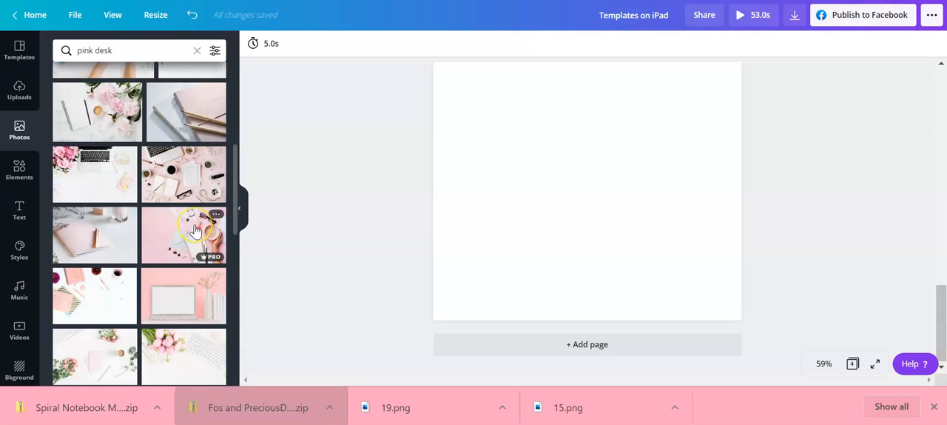
scroll(195, 231, "up", 5)
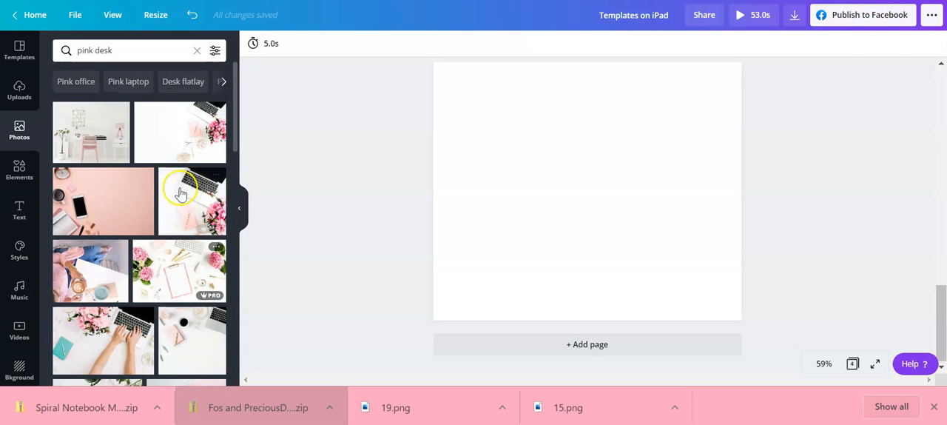
Add the pink desk photo with the phone and coffee cup to the blank page and enlarge it to fill the page
left_click(103, 200)
left_click_drag(575, 211, 557, 170)
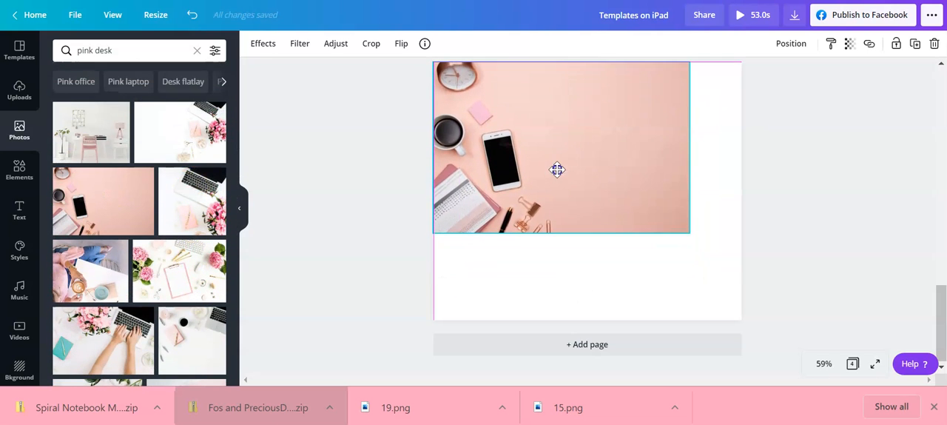
left_click_drag(689, 232, 814, 364)
left_click_drag(689, 270, 663, 262)
left_click(355, 207)
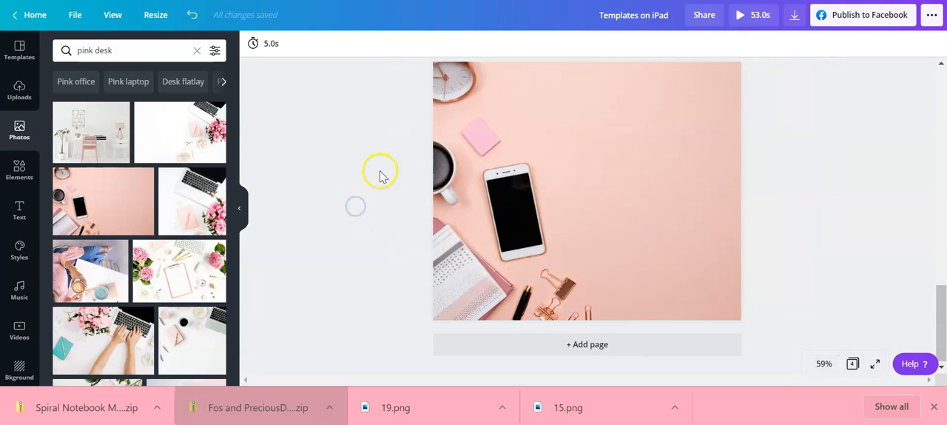
Search the photo library for "ipad" and browse the results for a suitable tablet image
left_click(100, 52)
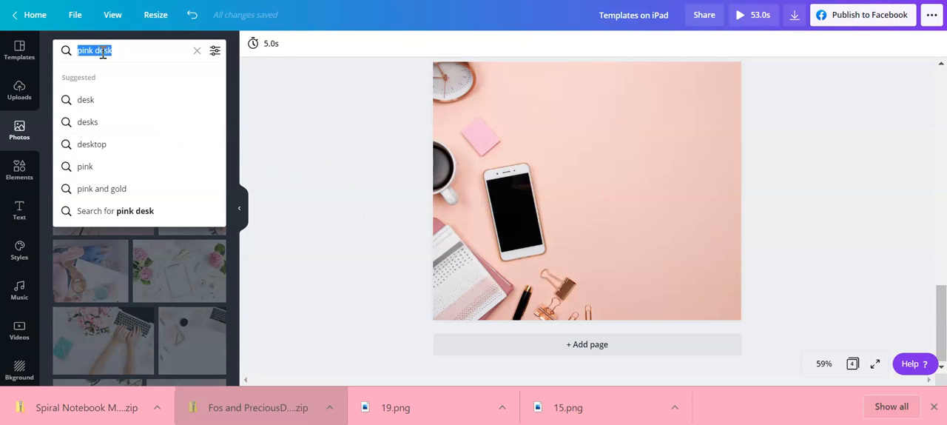
type("ipad")
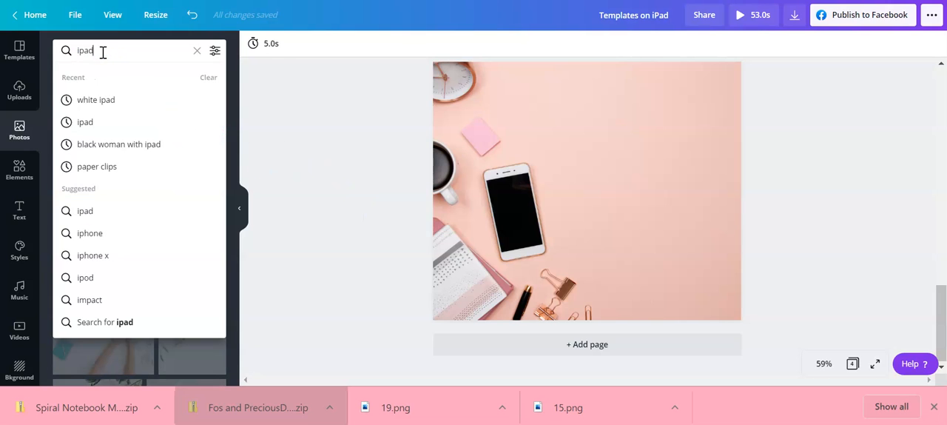
key("Return")
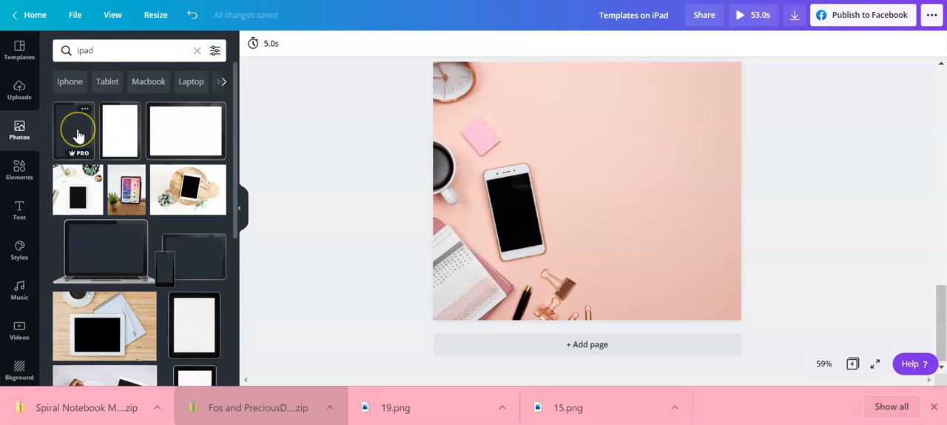
scroll(173, 274, "down", 5)
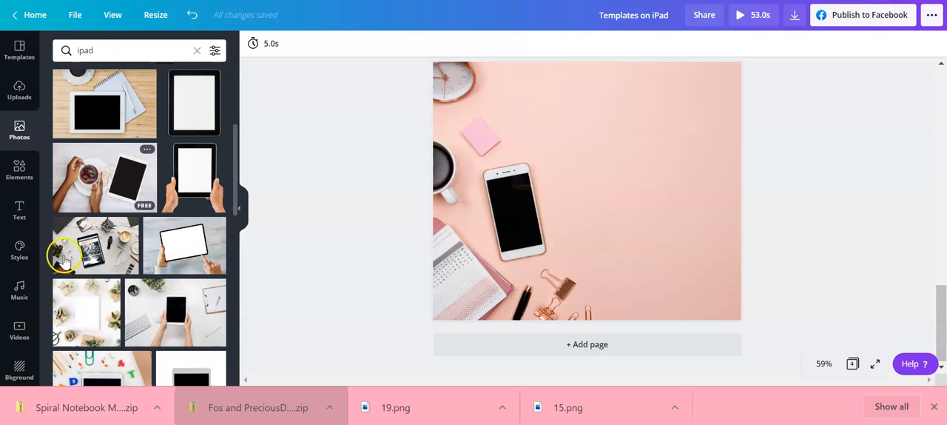
scroll(163, 294, "down", 1)
scroll(164, 293, "down", 2)
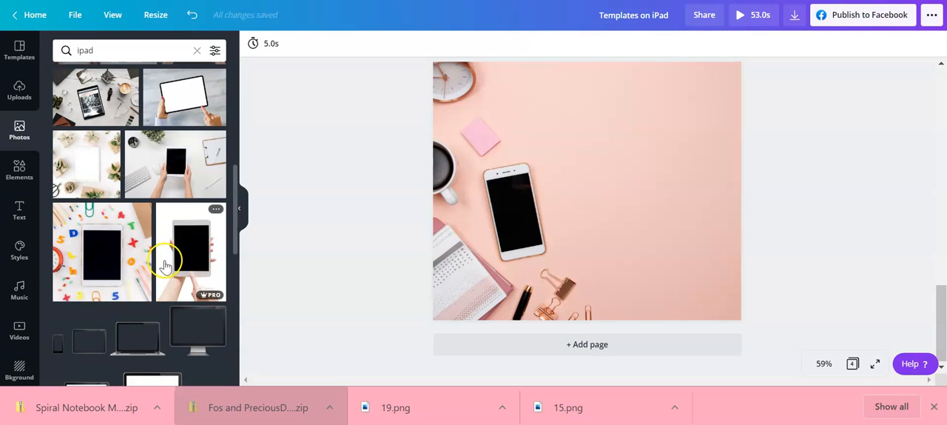
scroll(170, 227, "up", 6)
scroll(166, 233, "down", 4)
scroll(167, 231, "down", 2)
scroll(160, 219, "up", 6)
scroll(159, 218, "down", 9)
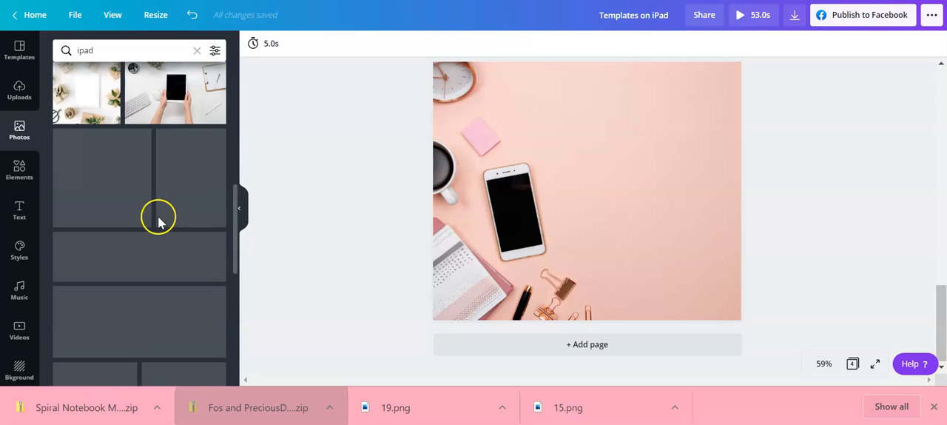
scroll(159, 225, "up", 6)
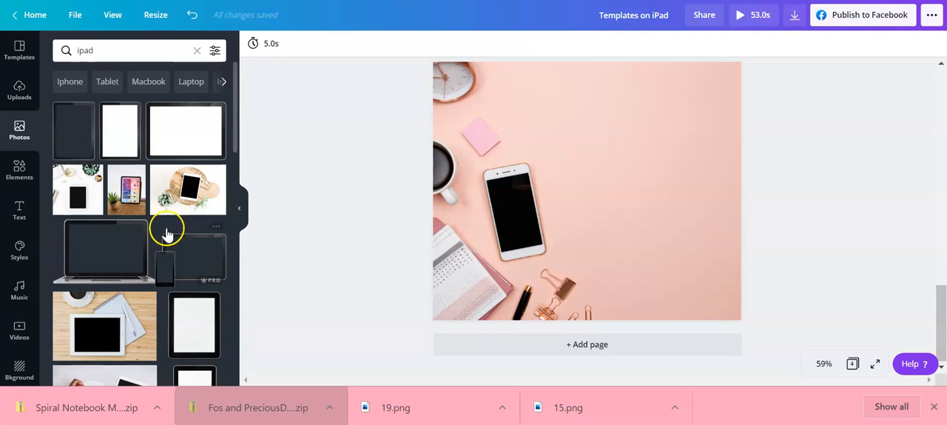
Add the black tablet frame with the transparent screen and place it on the empty pink area beside the phone
left_click(80, 145)
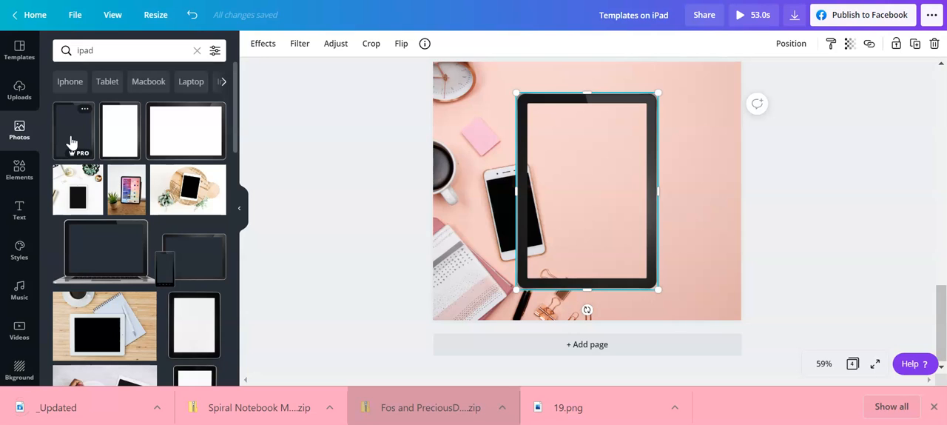
left_click_drag(641, 200, 658, 163)
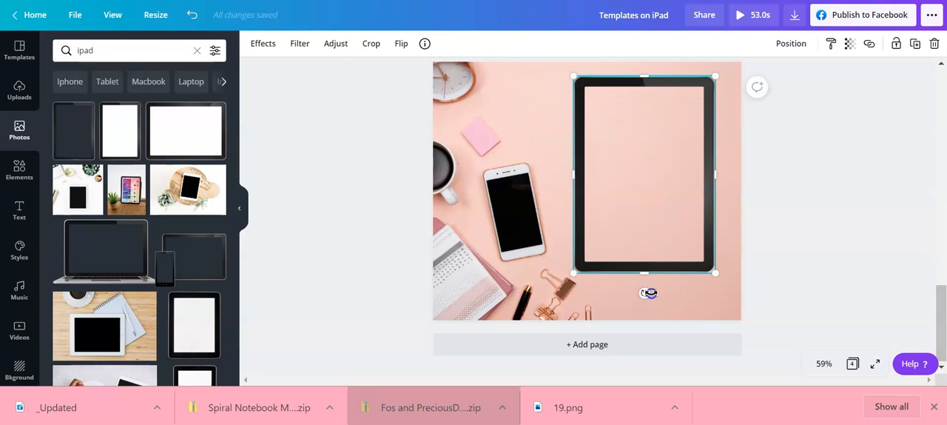
left_click_drag(638, 206, 641, 205)
left_click(859, 216)
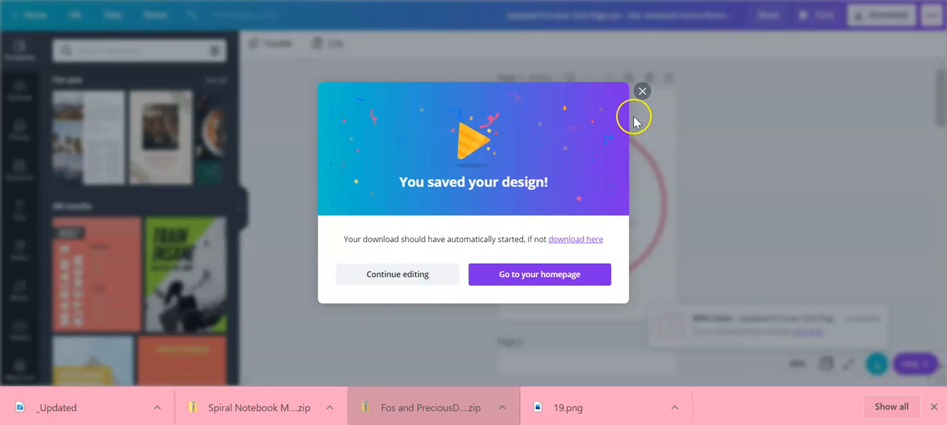
Dismiss the planner's download confirmation and upload the downloaded "_Updated" video to the video uploads of the iPad design
left_click(644, 91)
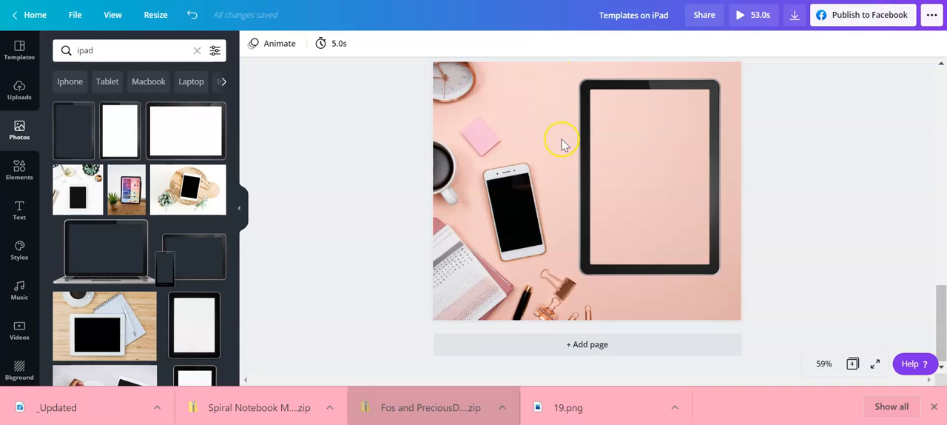
left_click(19, 89)
left_click(145, 101)
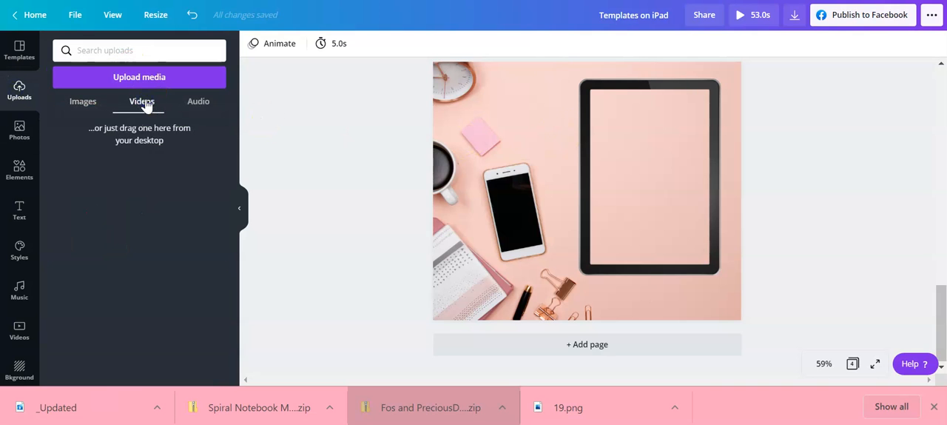
left_click_drag(74, 418, 125, 215)
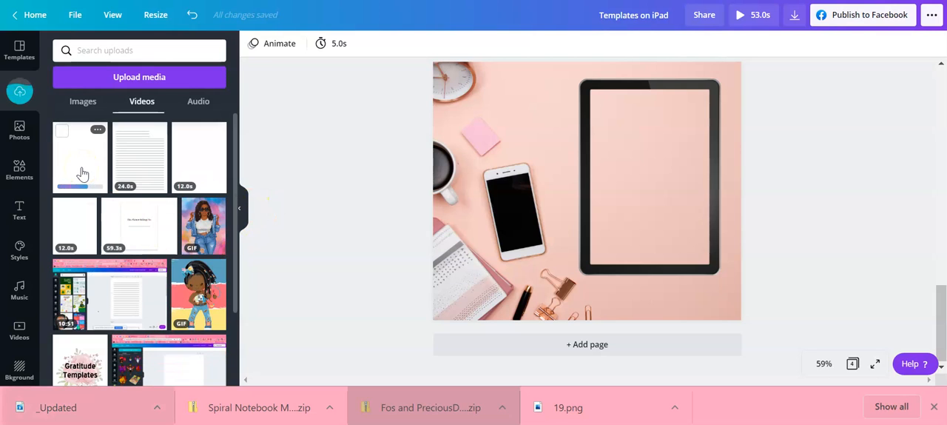
Add the uploaded 15.0s planner video to the page and fit it over the tablet's screen
left_click(80, 172)
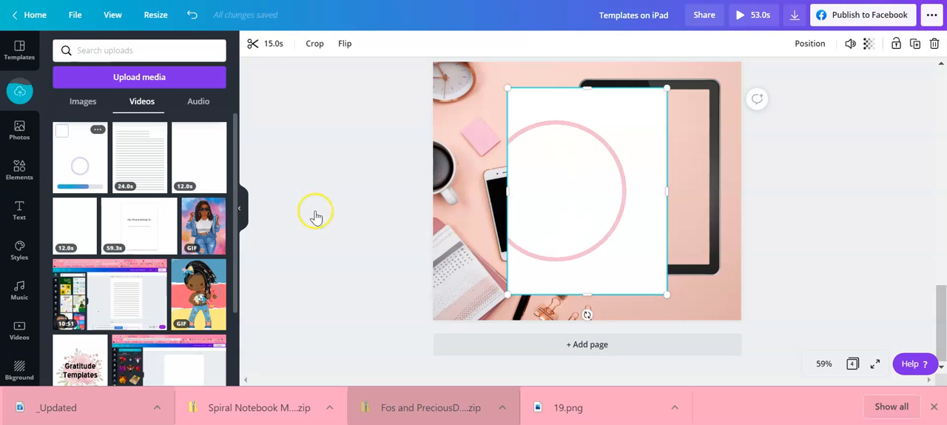
left_click_drag(651, 205, 701, 201)
left_click_drag(750, 294, 715, 255)
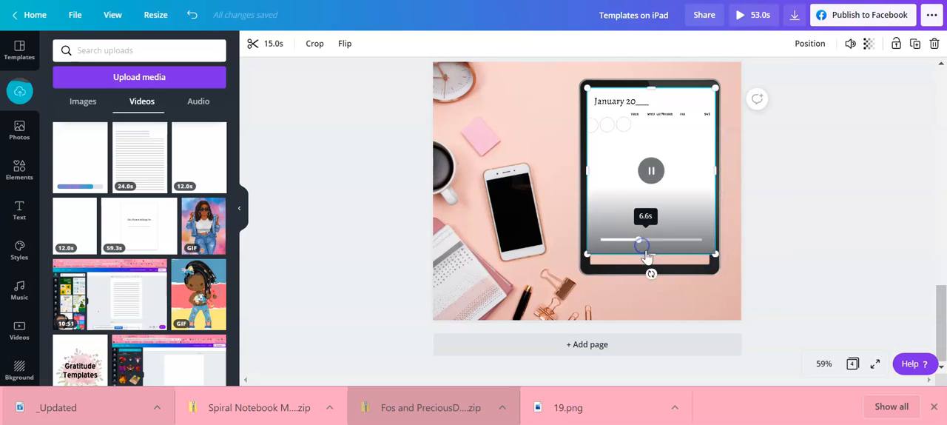
left_click_drag(650, 256, 651, 272)
left_click_drag(679, 236, 678, 233)
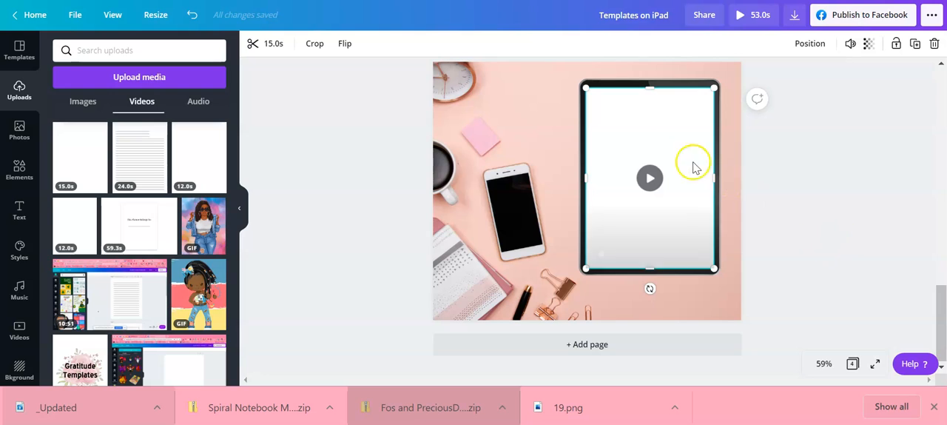
Preview the planner video on the tablet and send it backward so it sits behind the black tablet frame
left_click(650, 176)
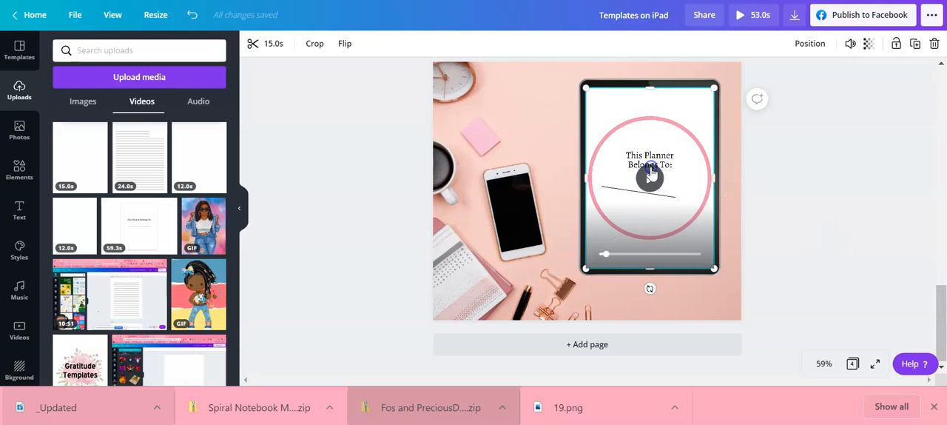
left_click(685, 122)
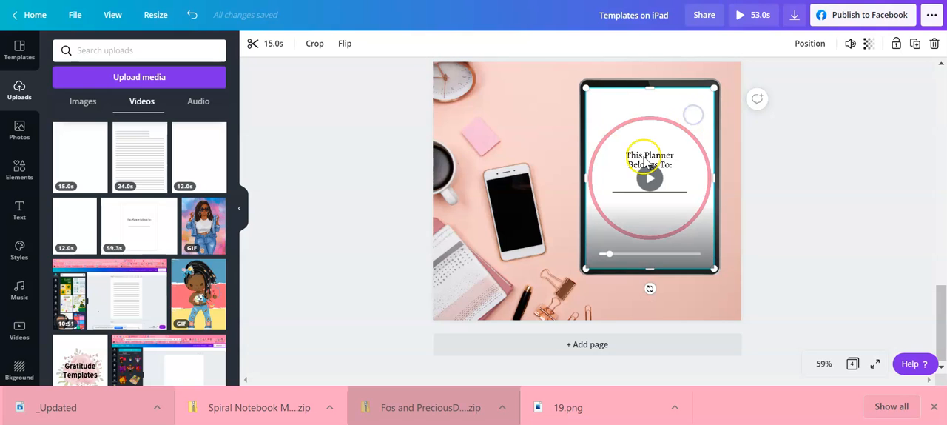
left_click(810, 42)
left_click(774, 78)
left_click(845, 195)
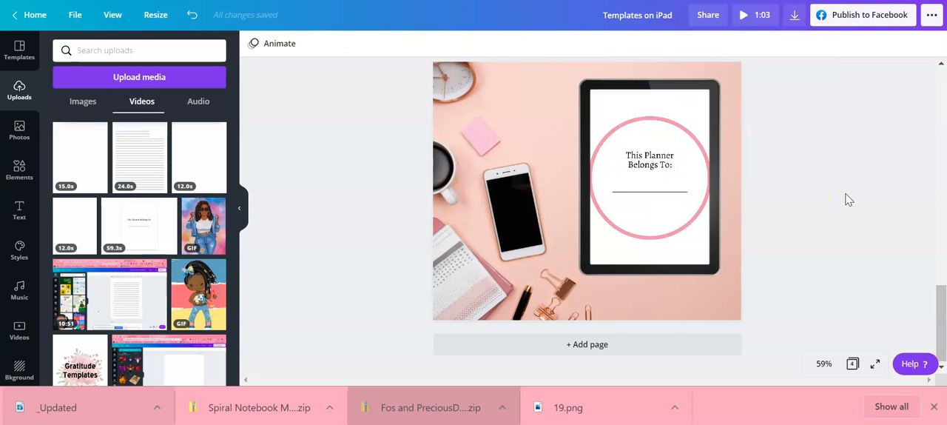
left_click(679, 171)
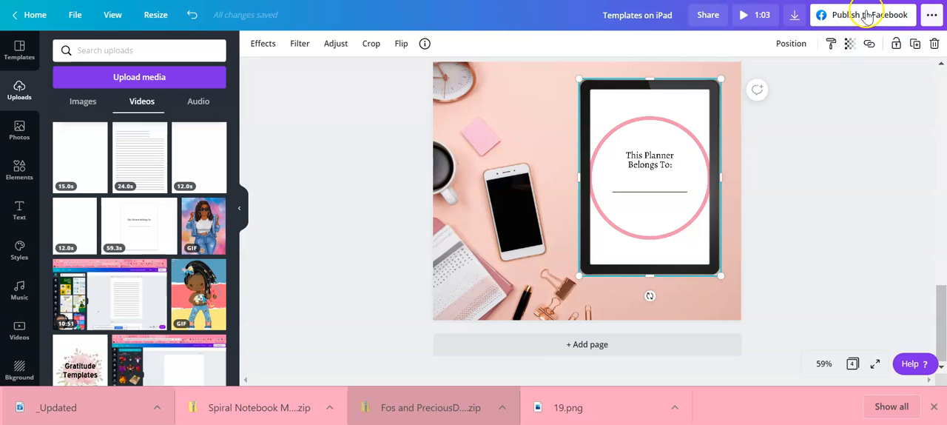
left_click(793, 16)
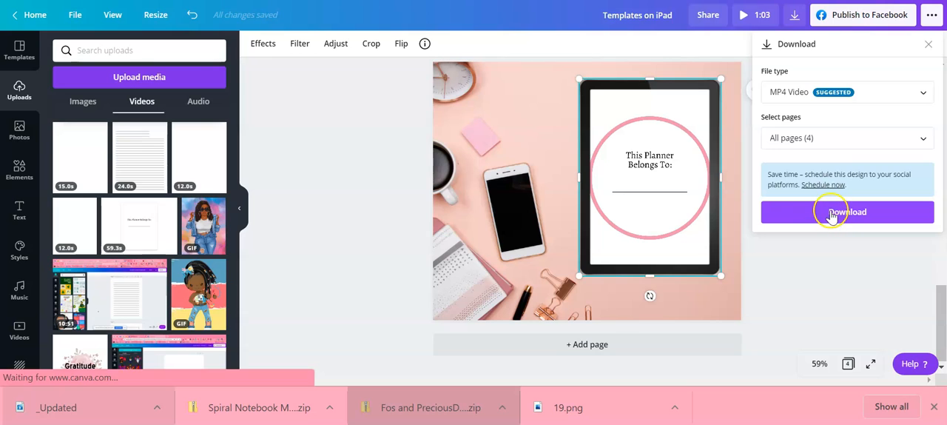
left_click(830, 212)
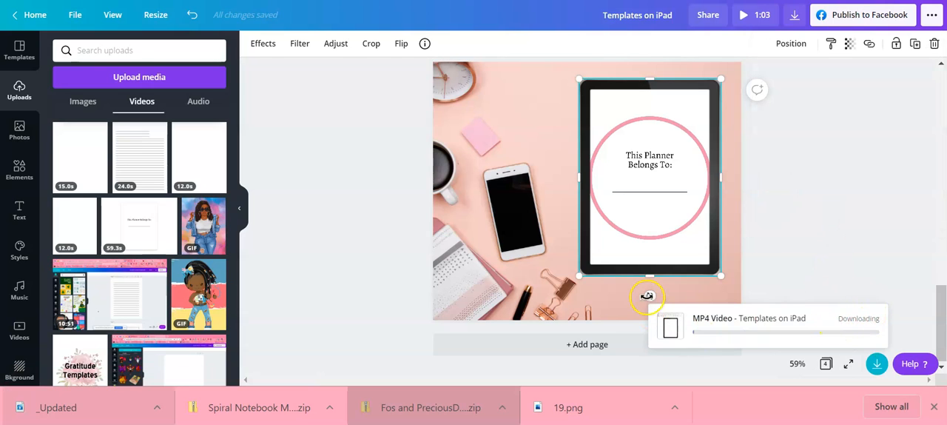
left_click(851, 323)
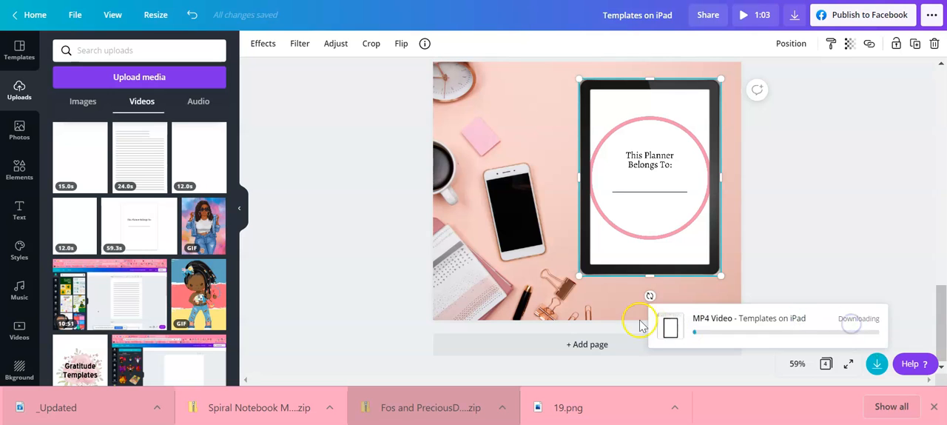
left_click(675, 321)
Download only page 4, the pink desk mockup, as an MP4 video and dismiss the saved-design confirmation
scroll(719, 275, "up", 3)
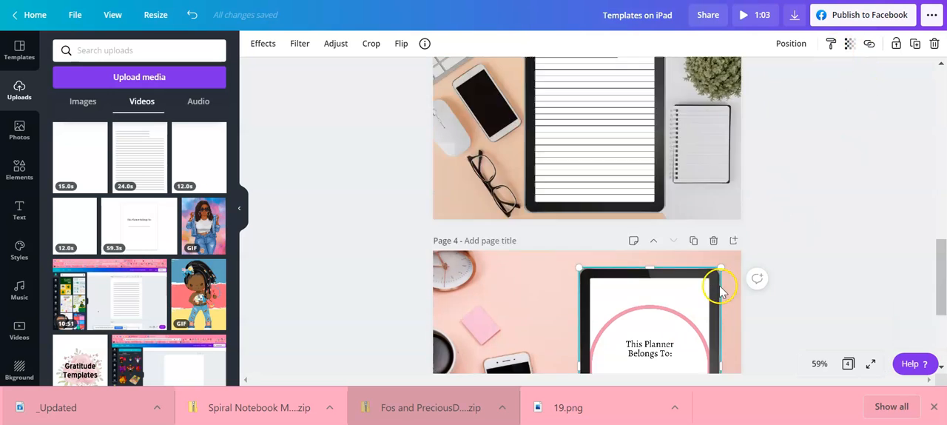
scroll(725, 275, "down", 3)
left_click(931, 17)
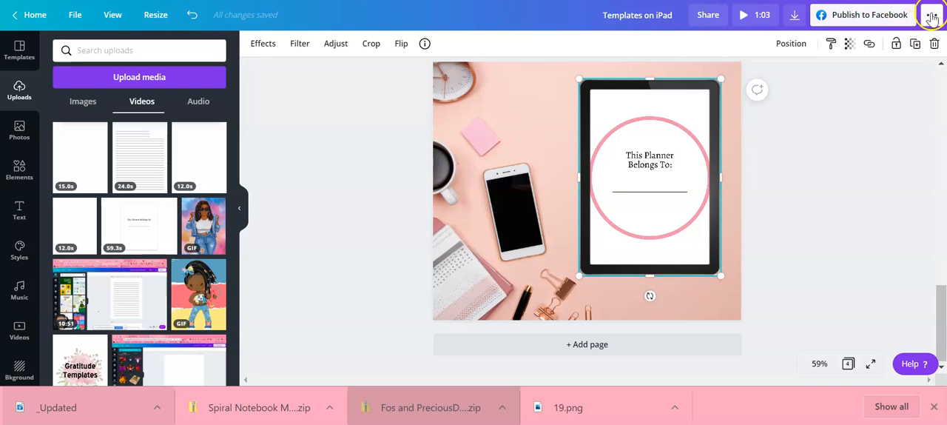
left_click(820, 124)
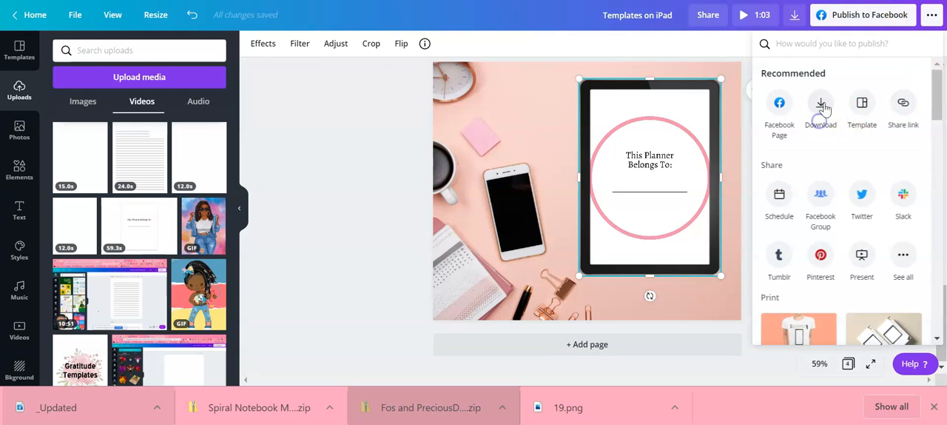
left_click(921, 141)
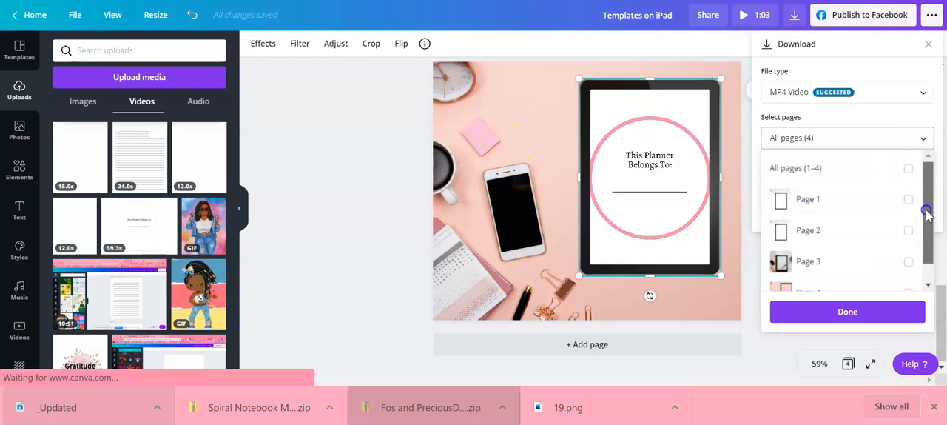
left_click_drag(926, 211, 930, 263)
left_click(908, 271)
left_click(845, 309)
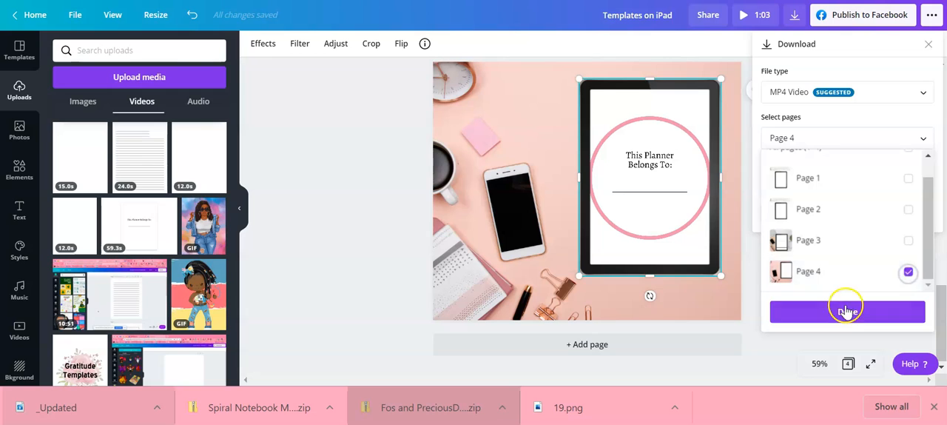
left_click(847, 213)
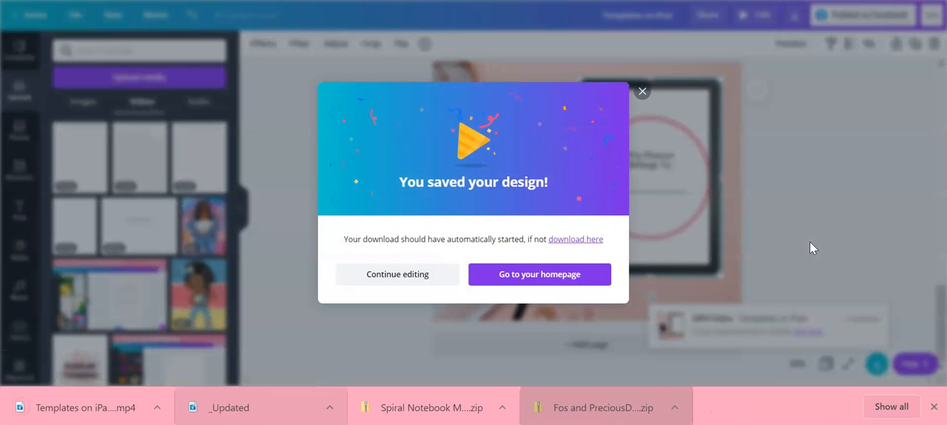
left_click(641, 91)
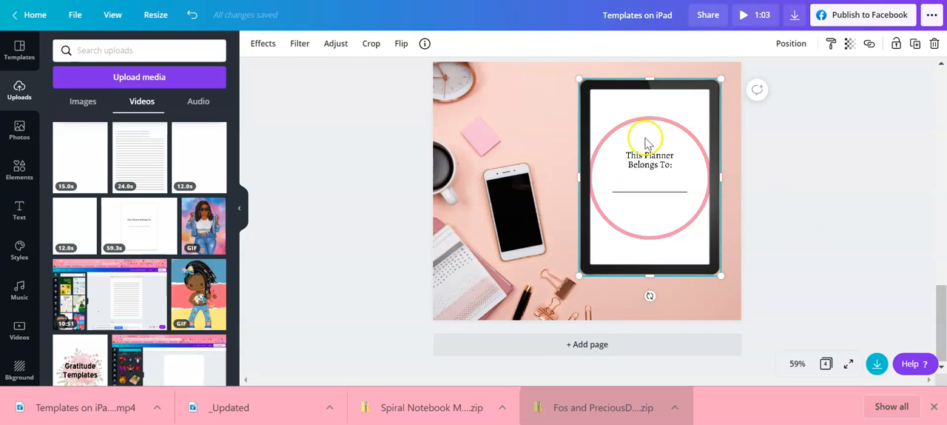
Play the downloaded "Templates on iPad" MP4, view it in full screen, and close the player
left_click(106, 411)
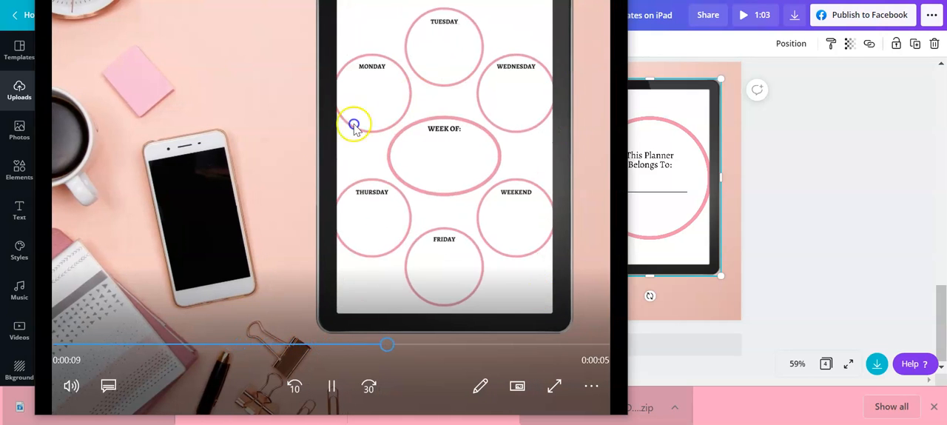
left_click(552, 384)
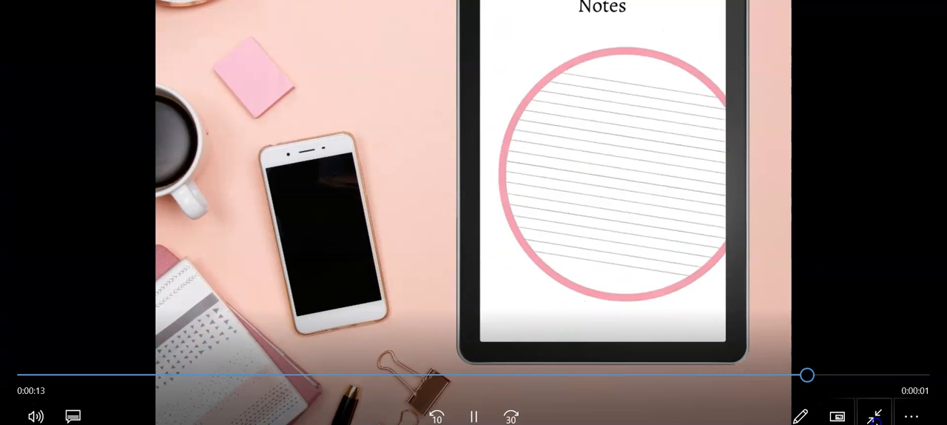
left_click(875, 416)
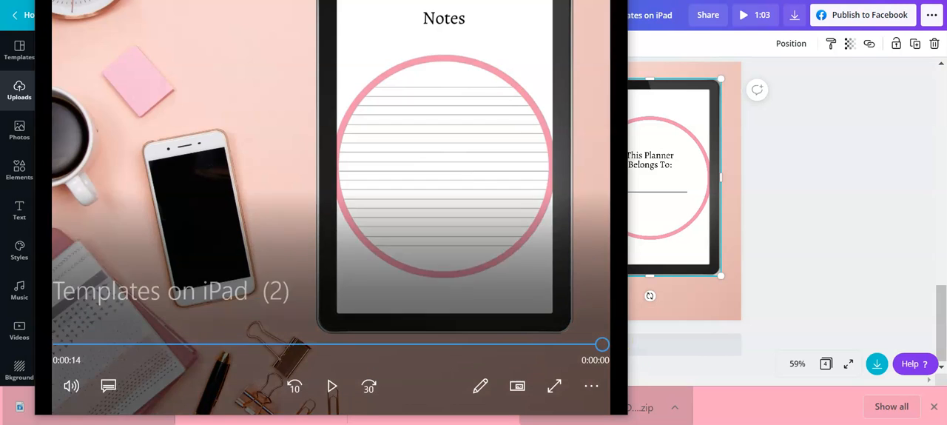
left_click(611, 1)
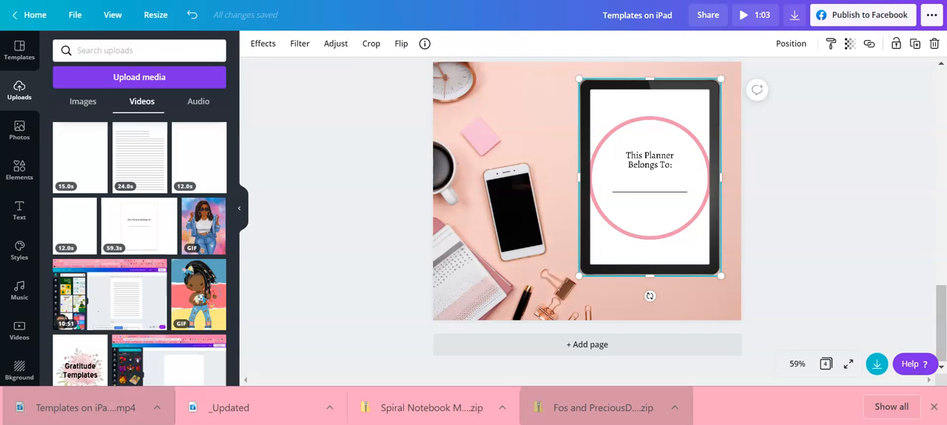
Replay the downloaded MP4 in a mini player placed beside the tablet mockup, watch it to the end, and close it
left_click(88, 408)
left_click(123, 405)
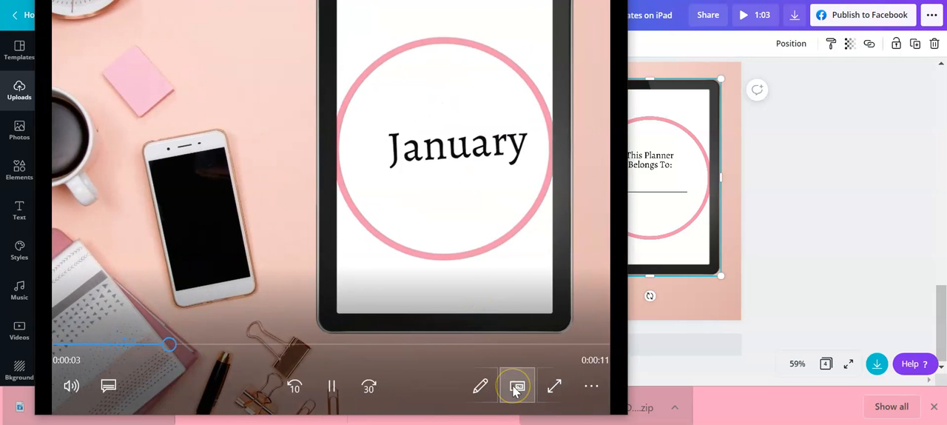
left_click(516, 386)
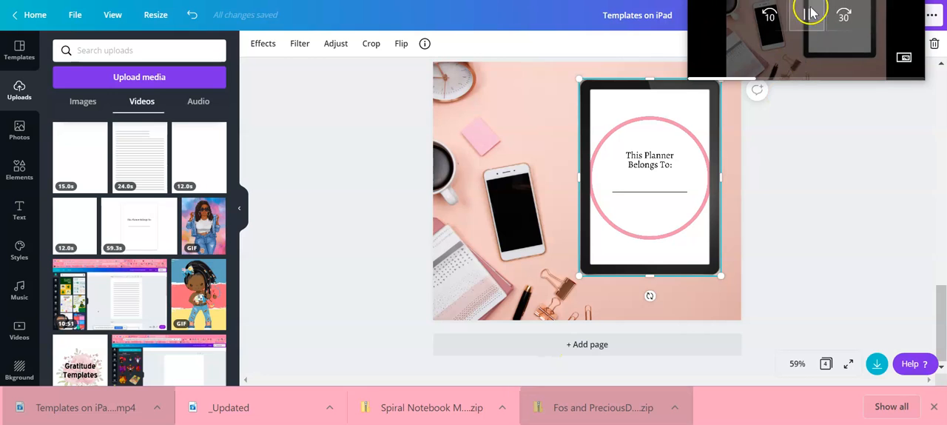
left_click_drag(858, 26, 419, 89)
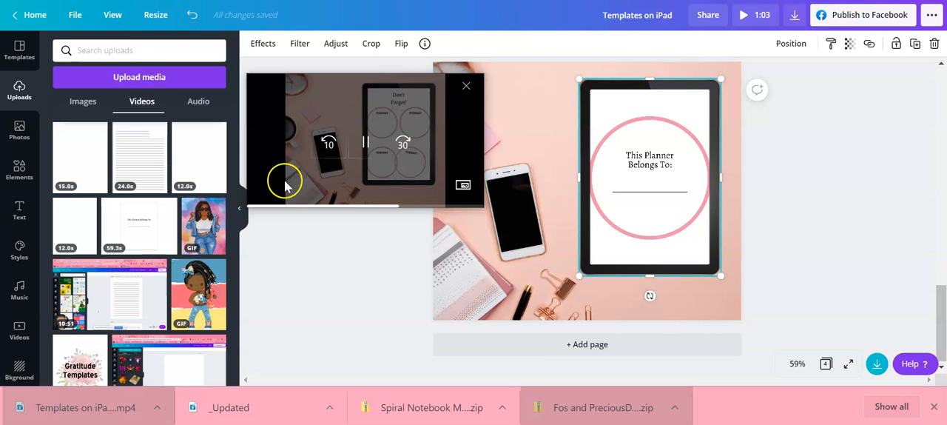
left_click(402, 159)
left_click(402, 158)
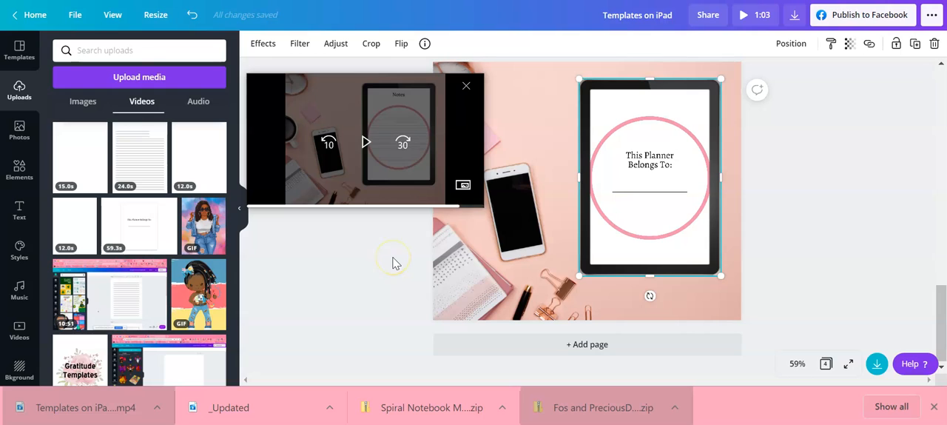
left_click(464, 89)
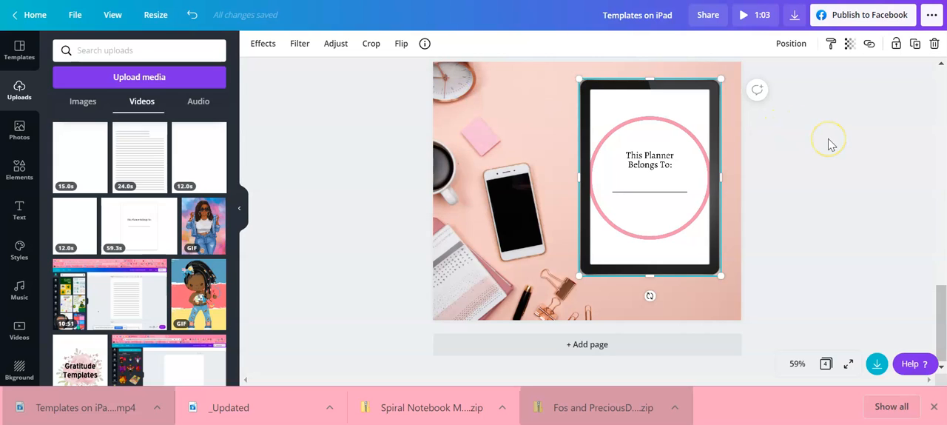